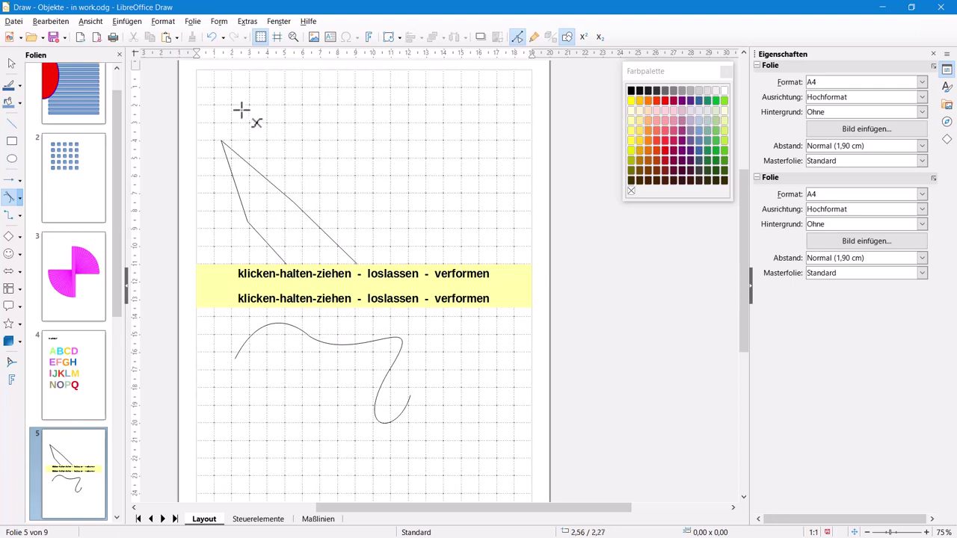
Step: Draw an open, winding Bézier curve about 11.2 × 7.1 cm across the upper part of page 5, above the polygon
{"action": "left_click_drag", "start_coordinate": [243, 105], "coordinate": [343, 106]}
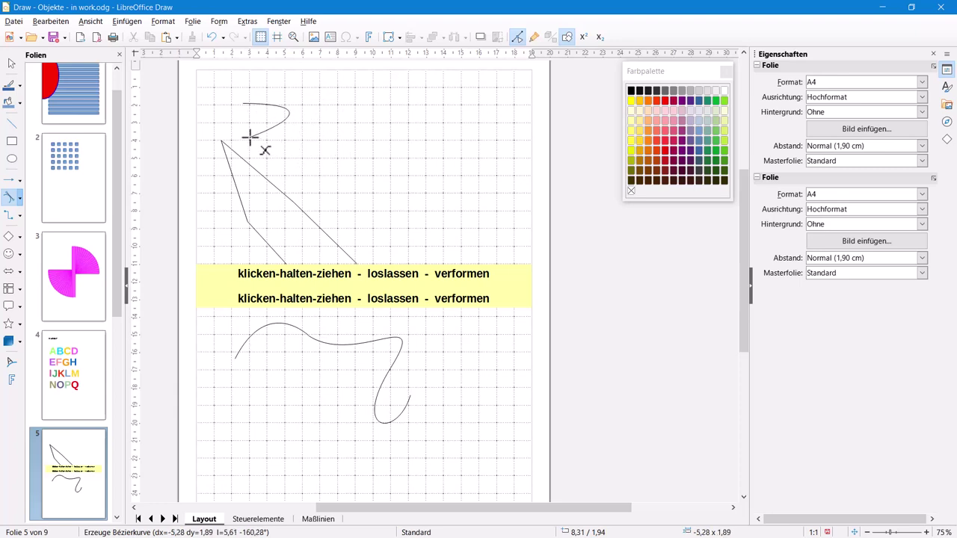
{"action": "left_click_drag", "start_coordinate": [251, 136], "coordinate": [338, 138]}
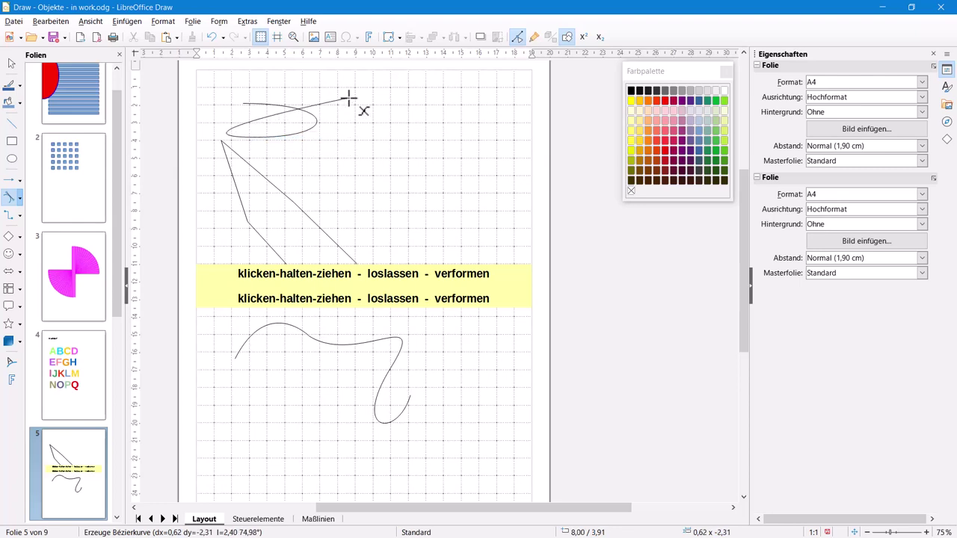
{"action": "left_click_drag", "start_coordinate": [349, 95], "coordinate": [331, 186]}
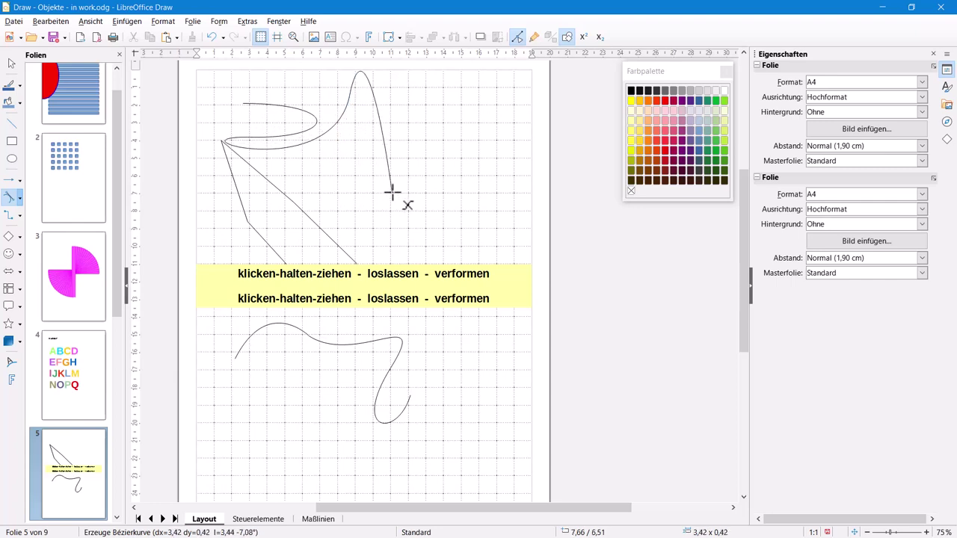
{"action": "left_click_drag", "start_coordinate": [392, 193], "coordinate": [314, 173]}
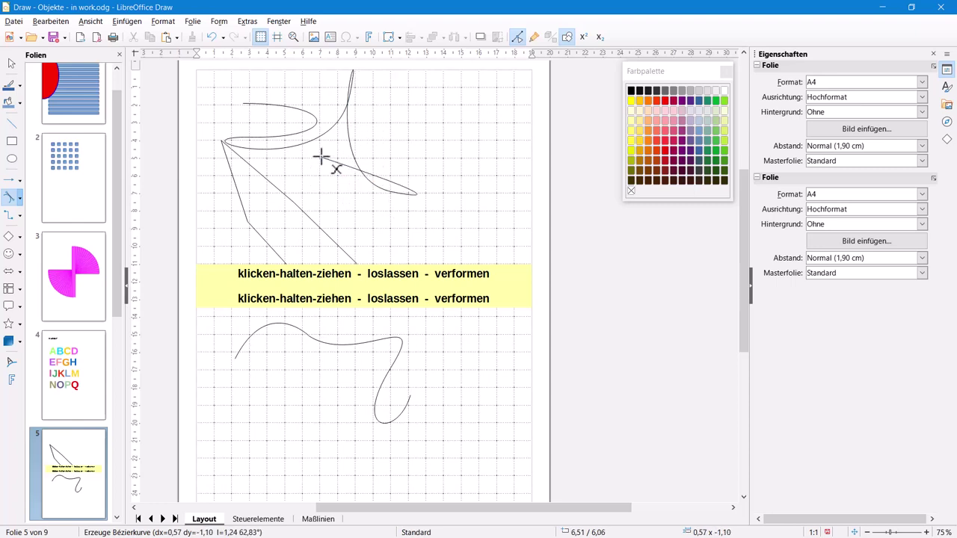
{"action": "double_click", "coordinate": [365, 132]}
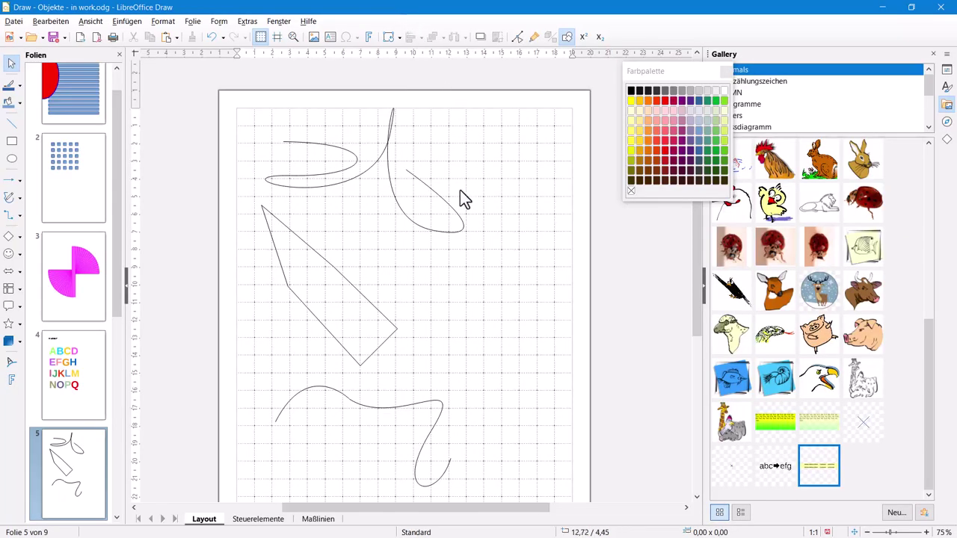
Step: Switch the new Bézier curve to point editing and select its three inner points together
{"action": "left_click", "coordinate": [447, 232]}
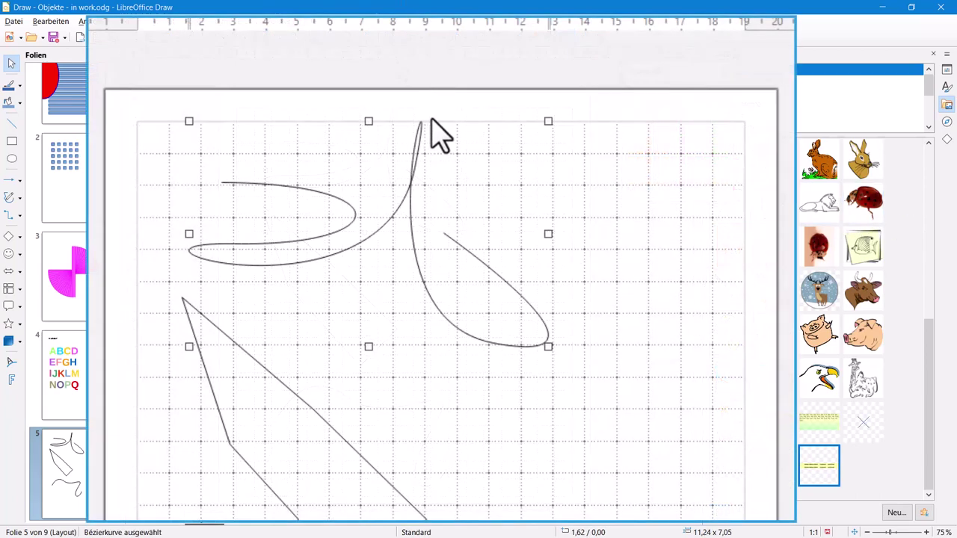
{"action": "right_click", "coordinate": [418, 272]}
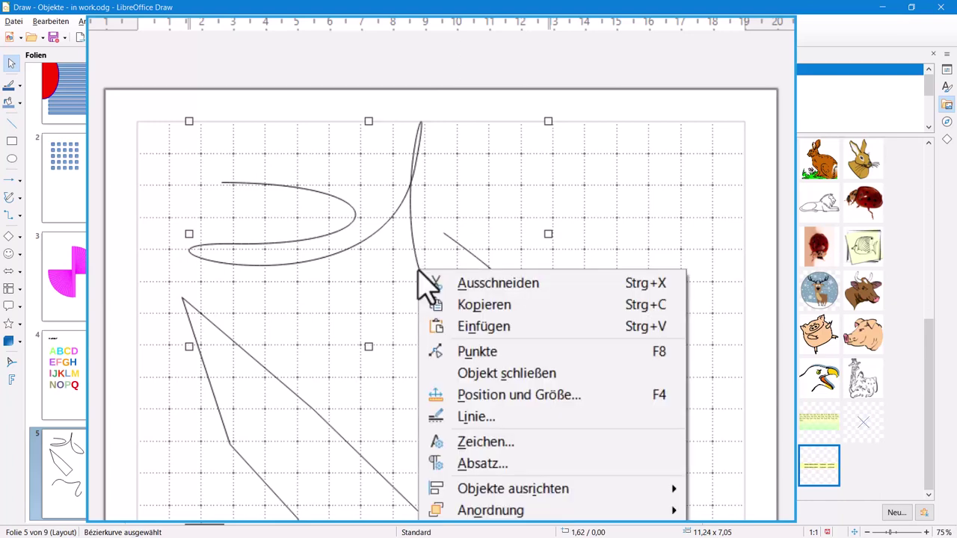
{"action": "left_click", "coordinate": [583, 367]}
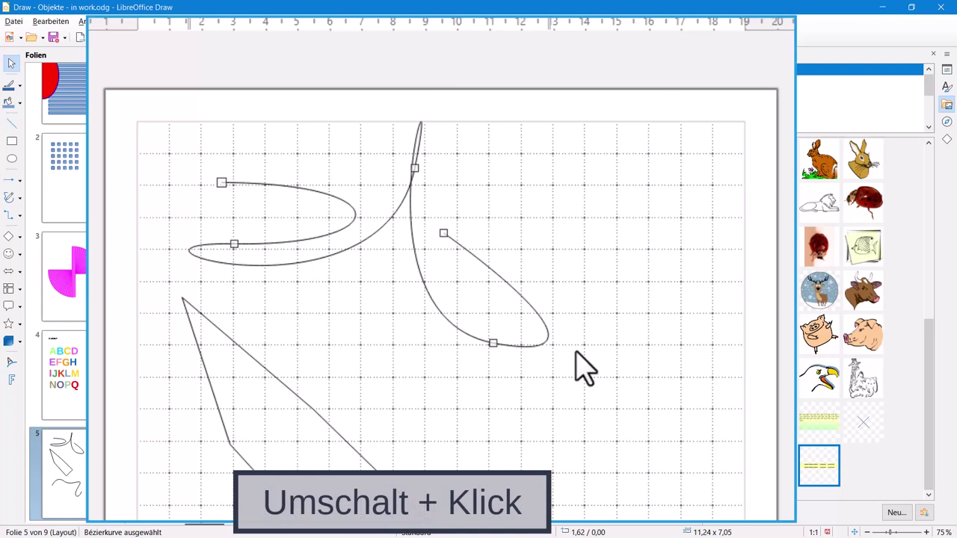
{"action": "left_click", "coordinate": [492, 343], "text": "shift"}
{"action": "left_click", "coordinate": [415, 170], "text": "shift"}
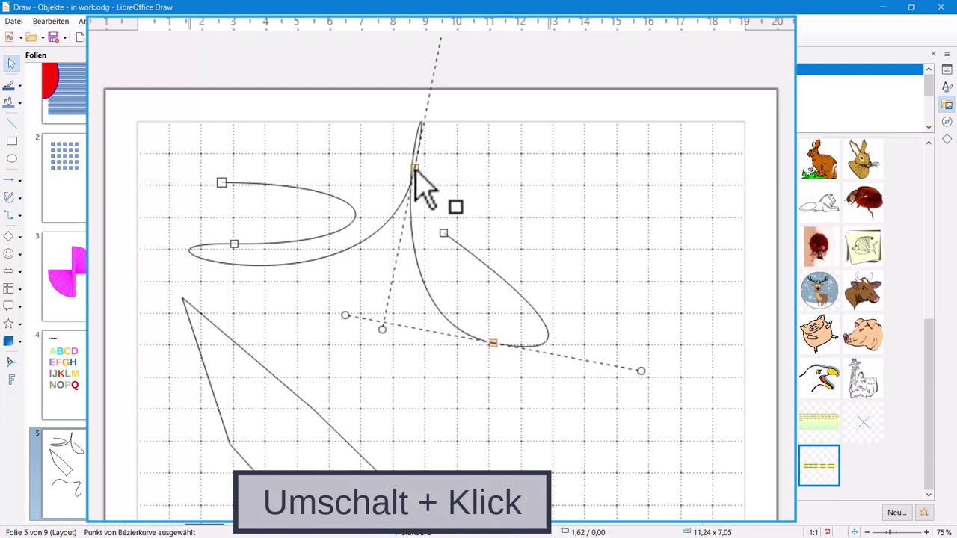
{"action": "left_click", "coordinate": [234, 244], "text": "shift"}
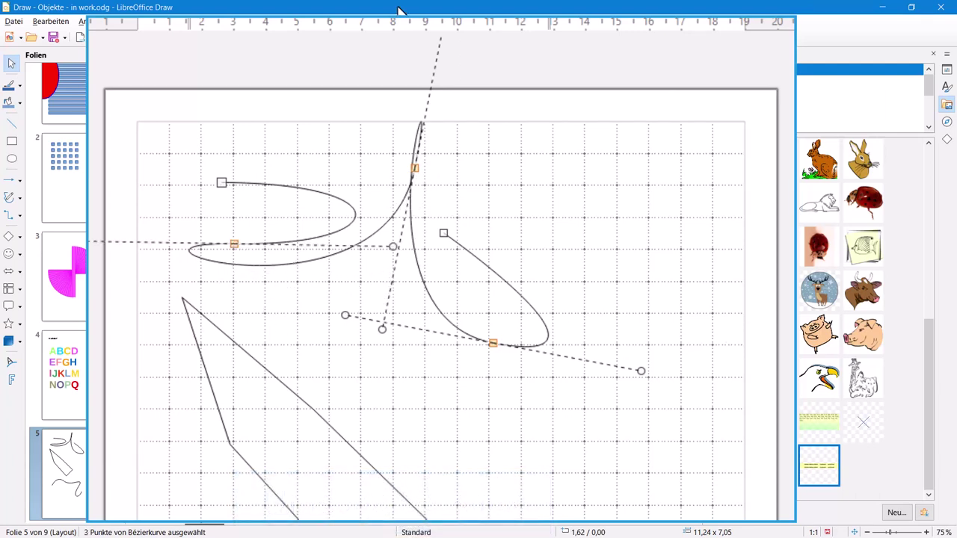
Step: Reshape the curve into wide loops by swinging one control handle of each of the three selected points to a new direction
{"action": "left_click_drag", "start_coordinate": [641, 370], "coordinate": [334, 424]}
{"action": "left_click_drag", "start_coordinate": [381, 328], "coordinate": [424, 95]}
{"action": "left_click_drag", "start_coordinate": [395, 260], "coordinate": [344, 351]}
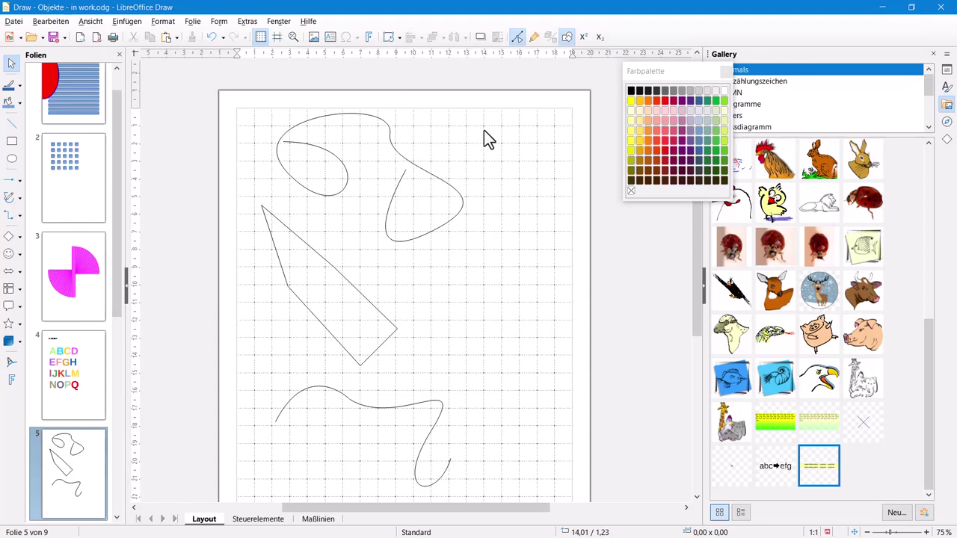
Step: Display the Punkte bearbeiten toolbar
{"action": "left_click", "coordinate": [90, 22]}
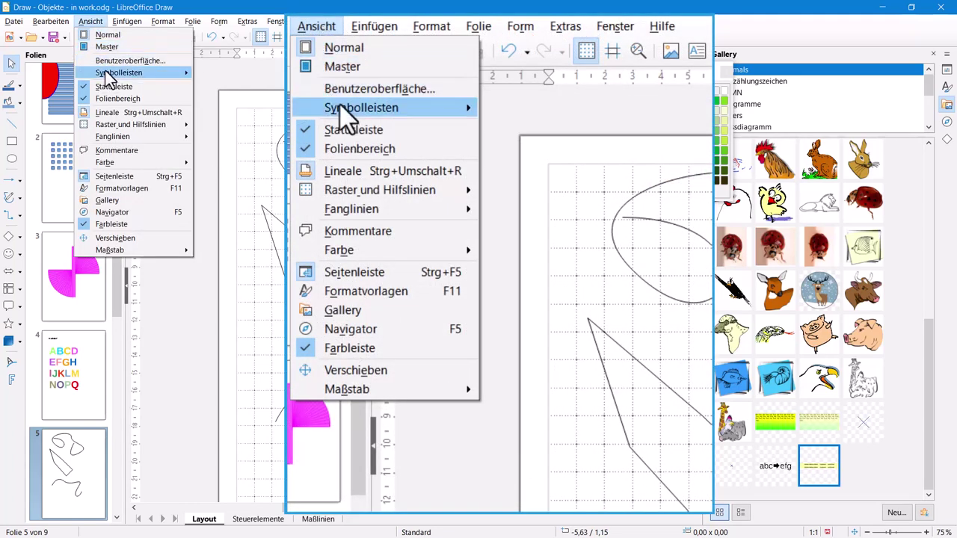
{"action": "mouse_move", "coordinate": [109, 77]}
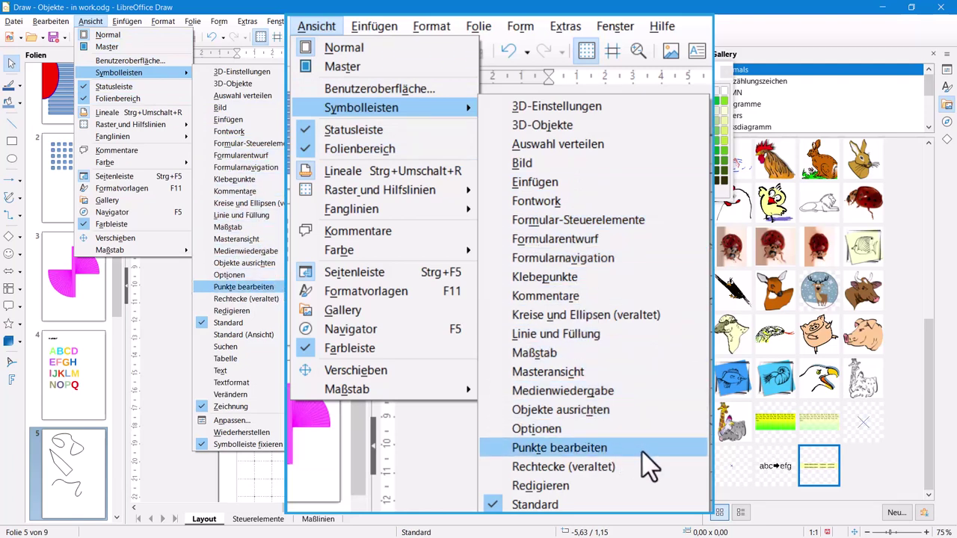
{"action": "left_click", "coordinate": [295, 287]}
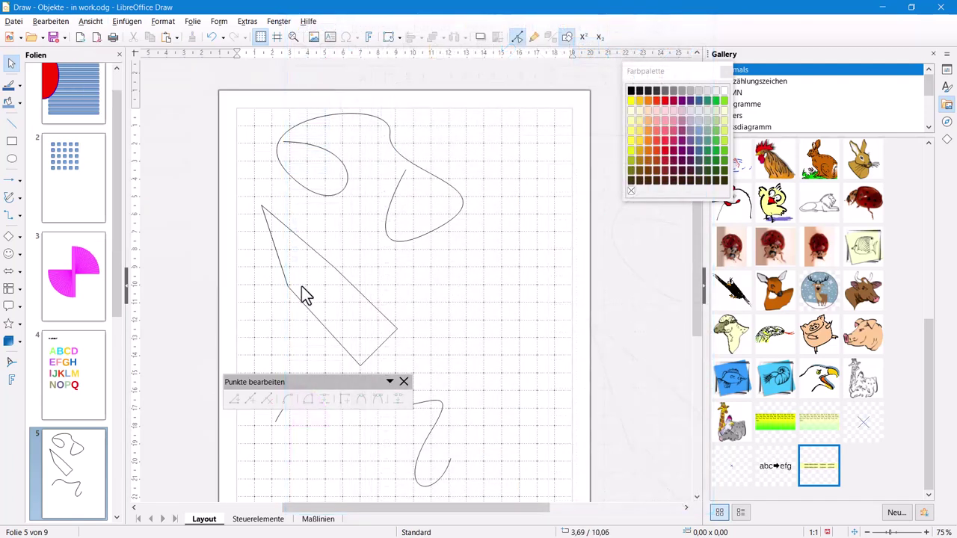
Step: Insert a point on the upper edge of the curve's right-hand bulge and delete the neighbouring point below it
{"action": "left_click", "coordinate": [400, 240]}
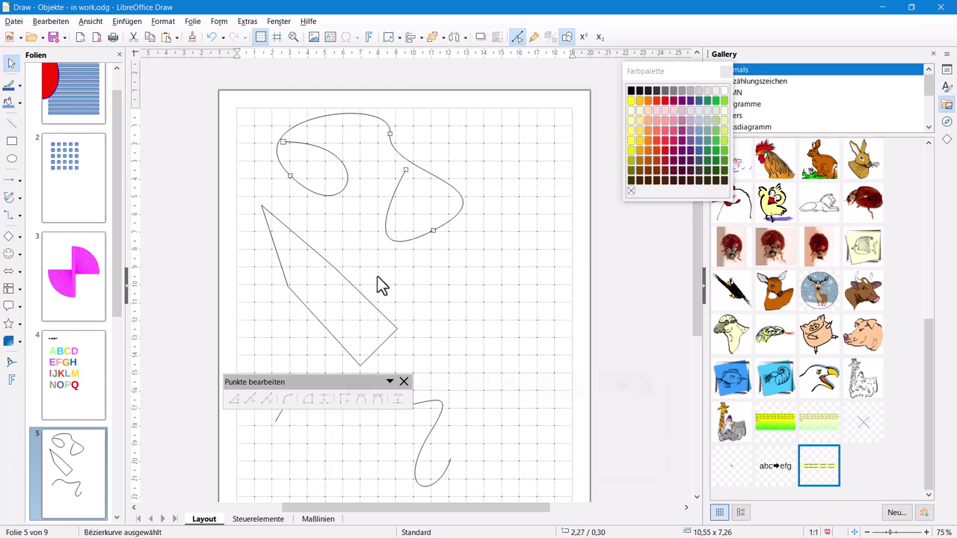
{"action": "left_click", "coordinate": [251, 401]}
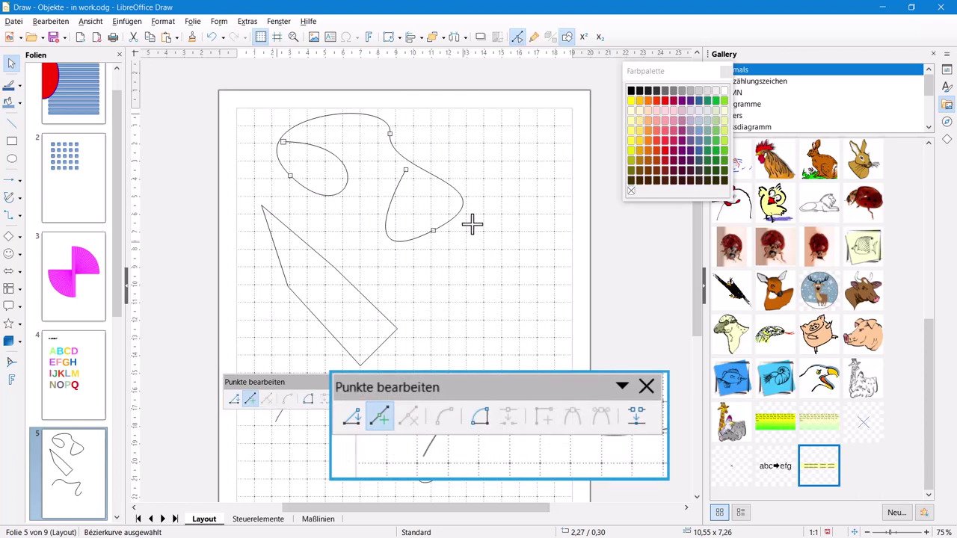
{"action": "left_click", "coordinate": [453, 188]}
{"action": "left_click_drag", "start_coordinate": [454, 189], "coordinate": [456, 191]}
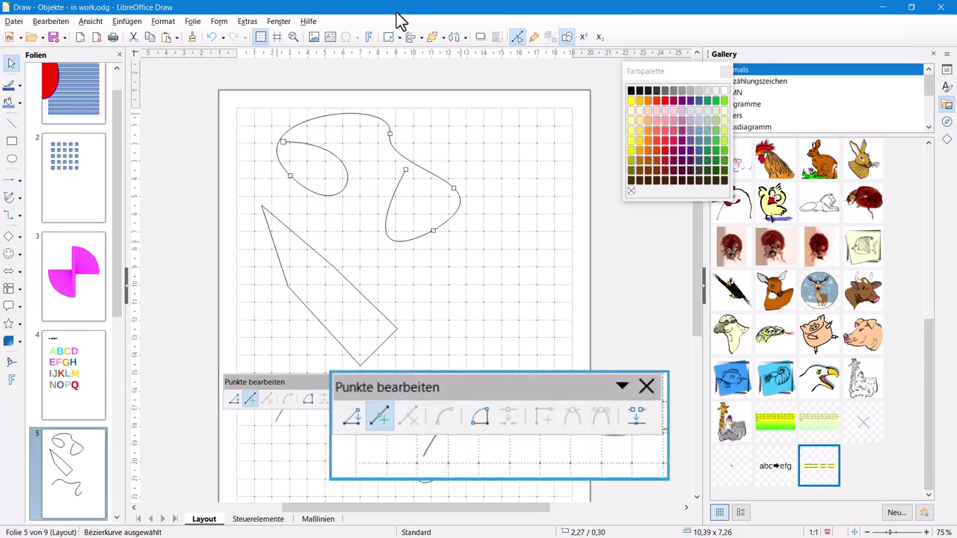
{"action": "left_click", "coordinate": [432, 231]}
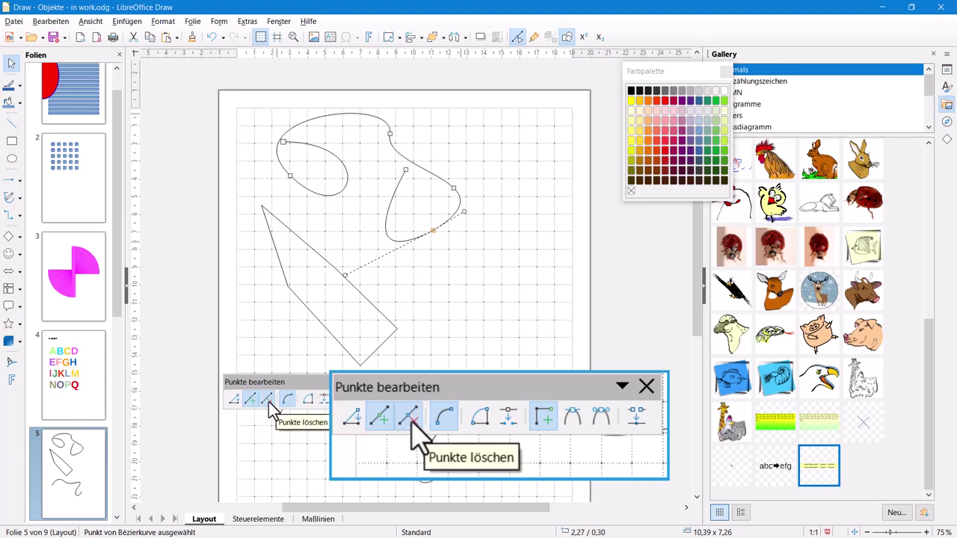
{"action": "left_click", "coordinate": [268, 401]}
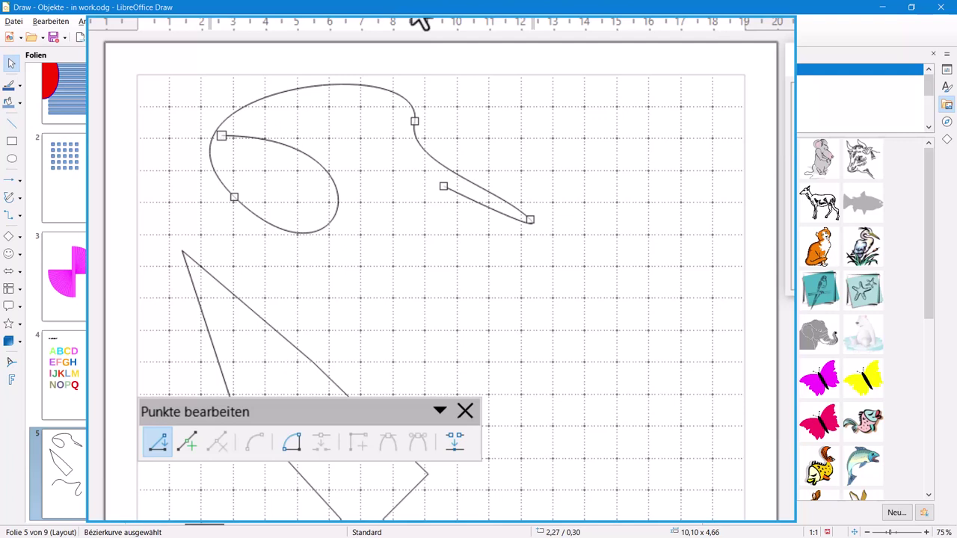
Step: Split the curve at its upper-right inner point and pull the separated end to the right
{"action": "left_click", "coordinate": [415, 121]}
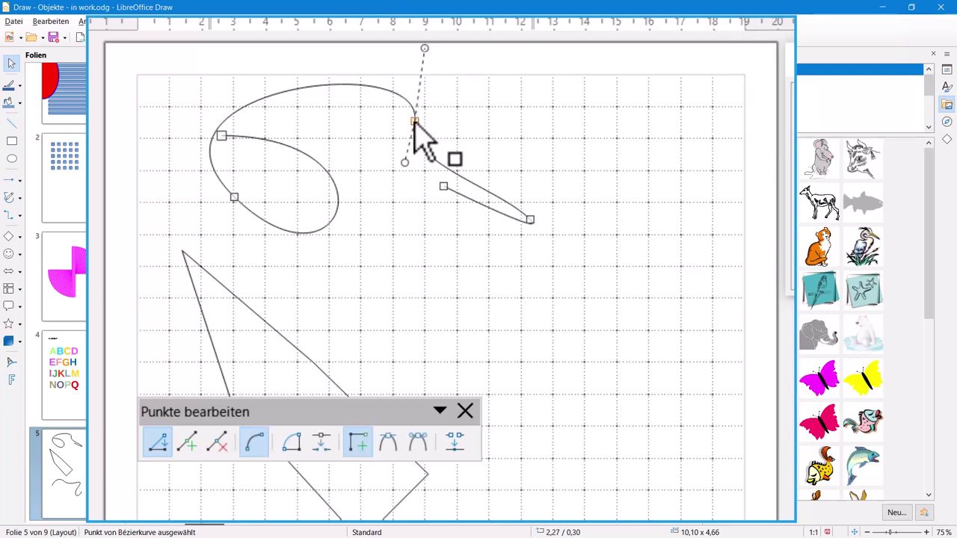
{"action": "left_click", "coordinate": [321, 443]}
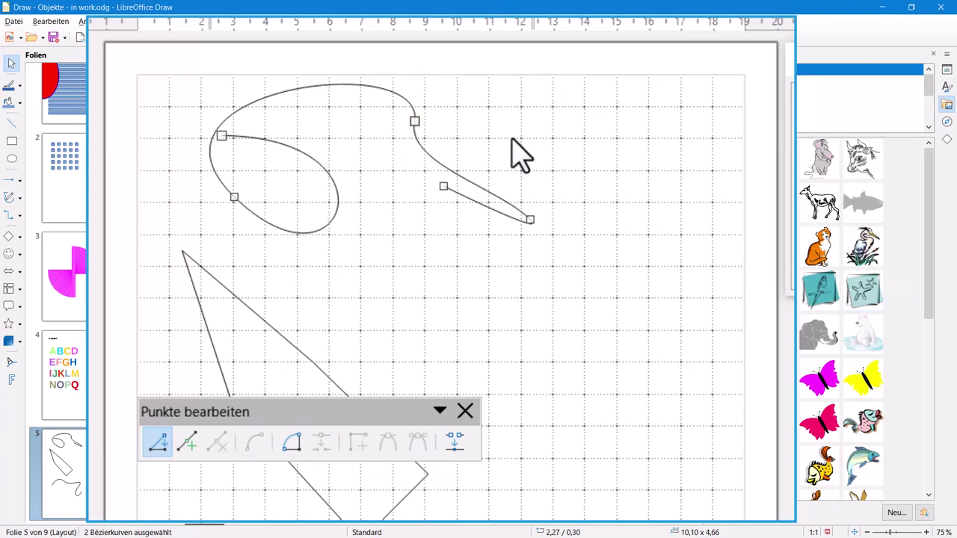
{"action": "left_click", "coordinate": [415, 121]}
{"action": "left_click_drag", "start_coordinate": [414, 124], "coordinate": [462, 123]}
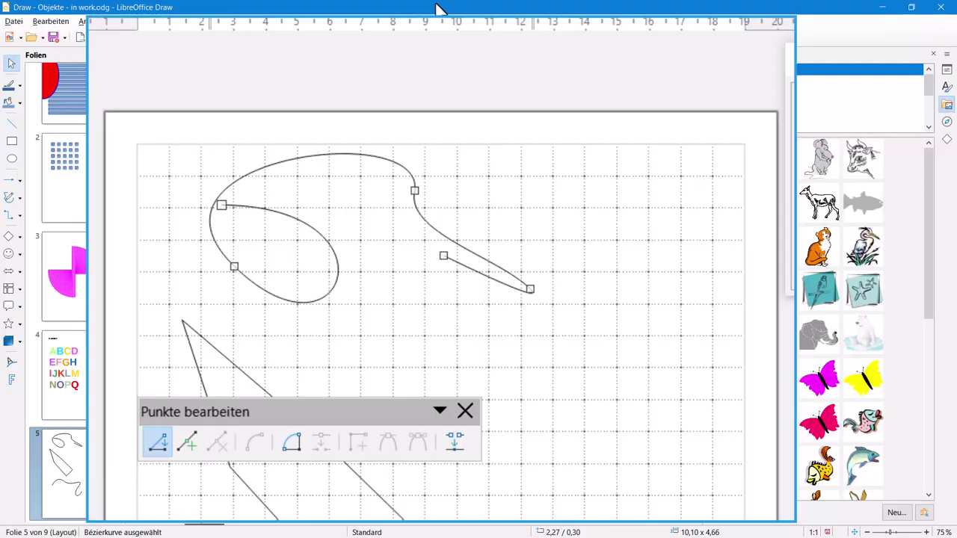
Step: Close the Bézier curve with a straight segment between its ends and convert it into a polygon
{"action": "left_click", "coordinate": [415, 191]}
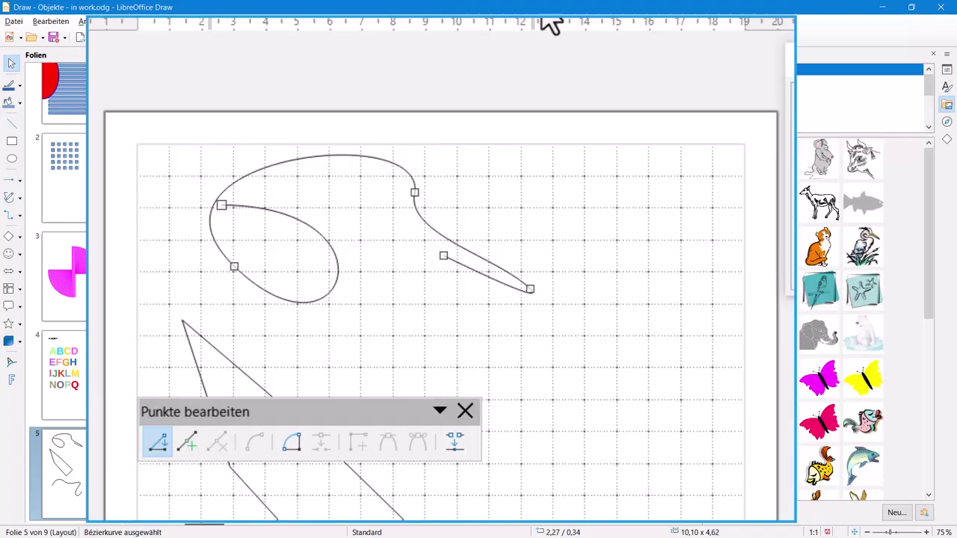
{"action": "left_click", "coordinate": [292, 443]}
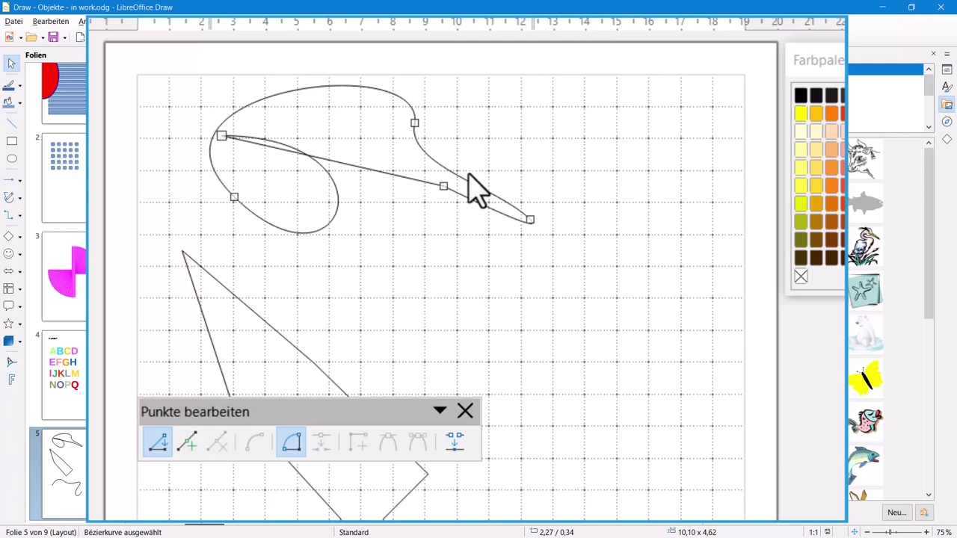
{"action": "right_click", "coordinate": [458, 194]}
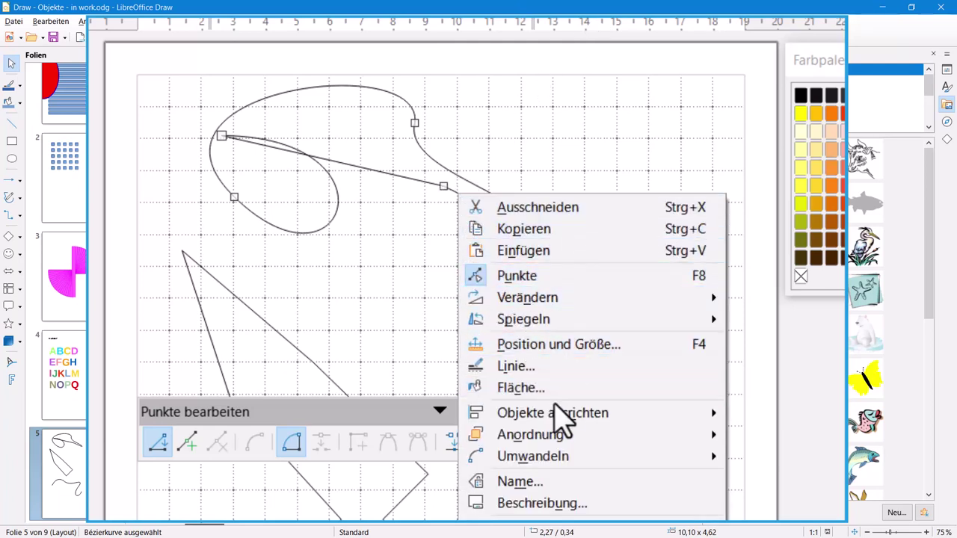
{"action": "mouse_move", "coordinate": [562, 468]}
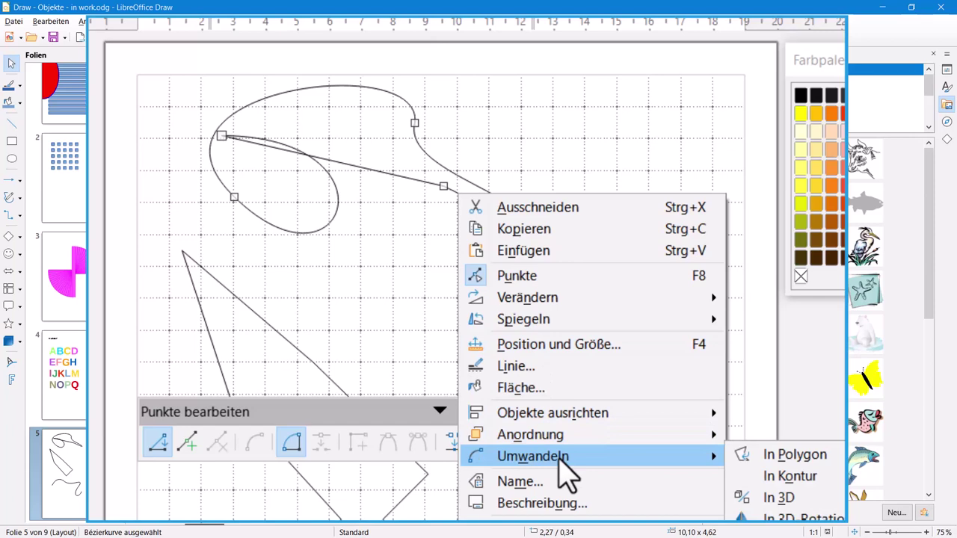
{"action": "left_click", "coordinate": [785, 456]}
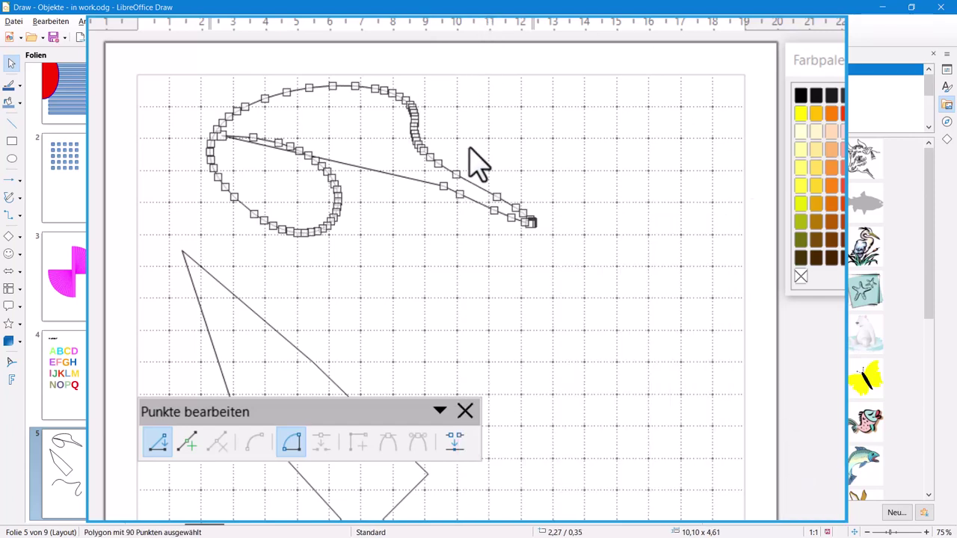
Step: Convert the polygon back into a curve
{"action": "right_click", "coordinate": [473, 184]}
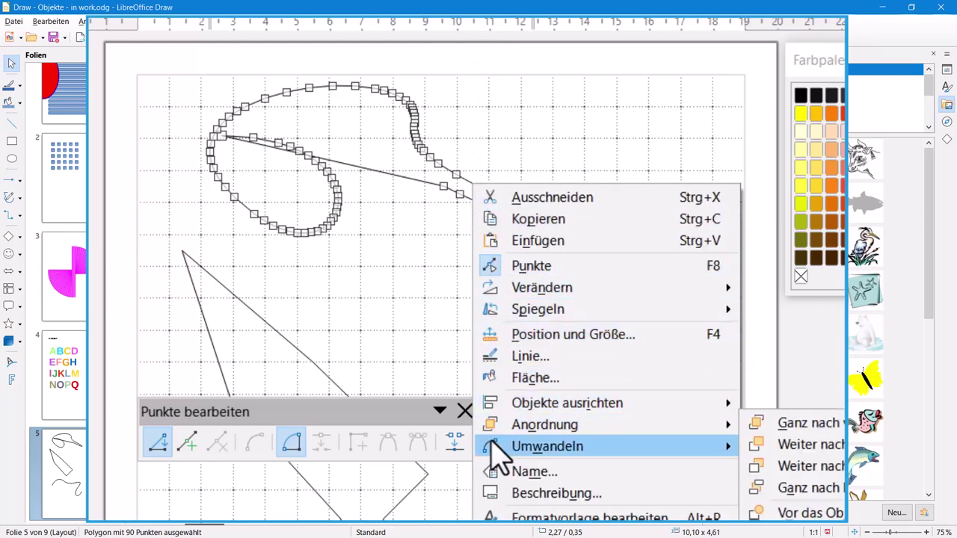
{"action": "mouse_move", "coordinate": [495, 450]}
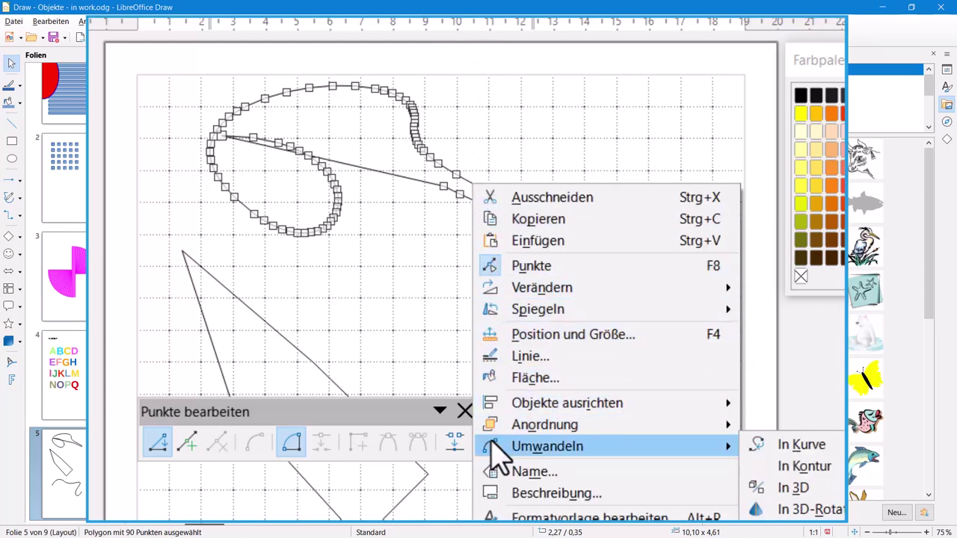
{"action": "left_click", "coordinate": [837, 445]}
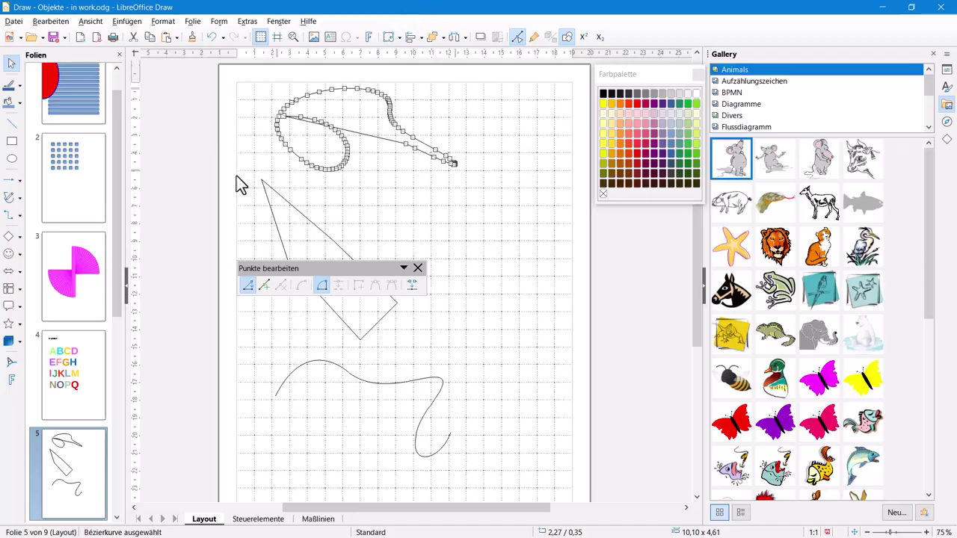
Step: On page 2, draw a circle about 5.9 cm in diameter below the grid of blue squares
{"action": "left_click", "coordinate": [76, 204]}
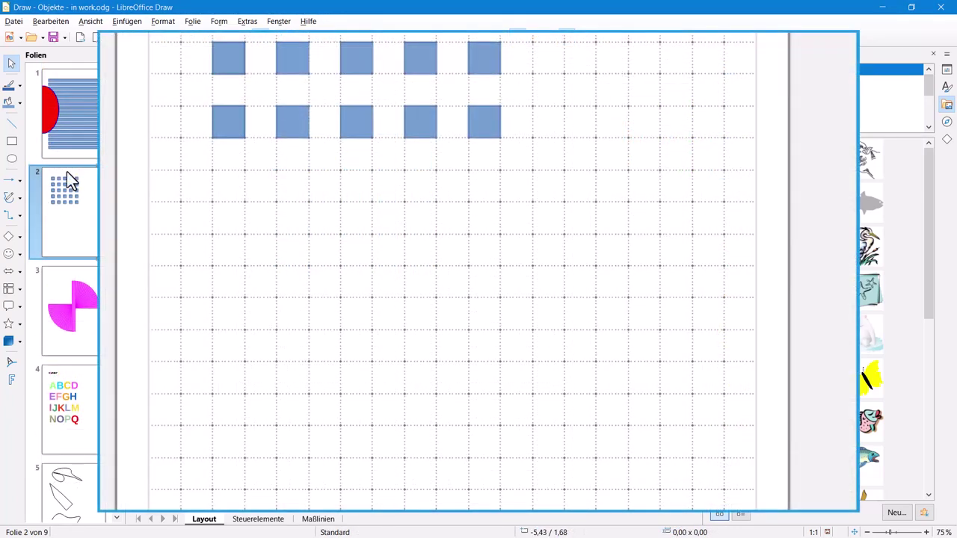
{"action": "left_click", "coordinate": [20, 240]}
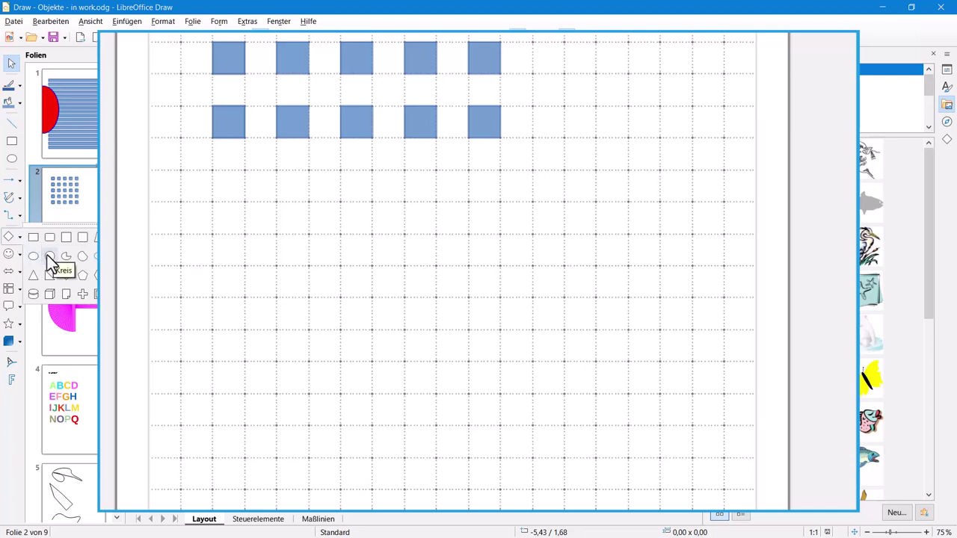
{"action": "left_click", "coordinate": [49, 256]}
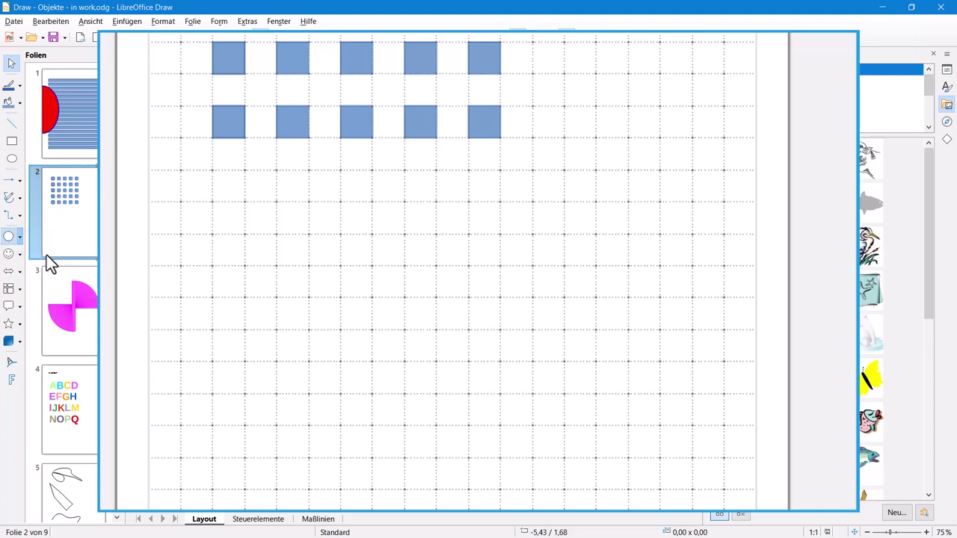
{"action": "left_click_drag", "start_coordinate": [286, 176], "coordinate": [474, 322]}
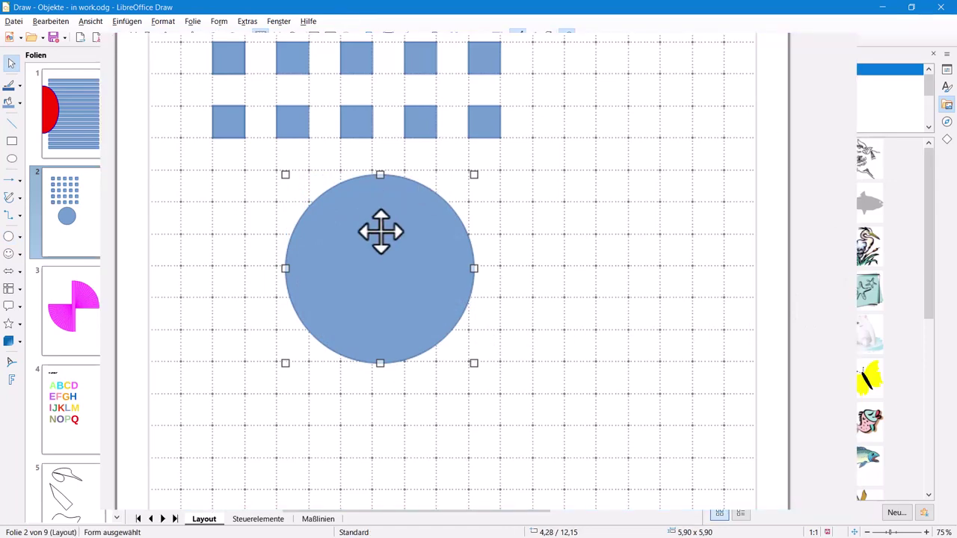
Step: Convert the circle on page 2 into a curve
{"action": "right_click", "coordinate": [356, 288]}
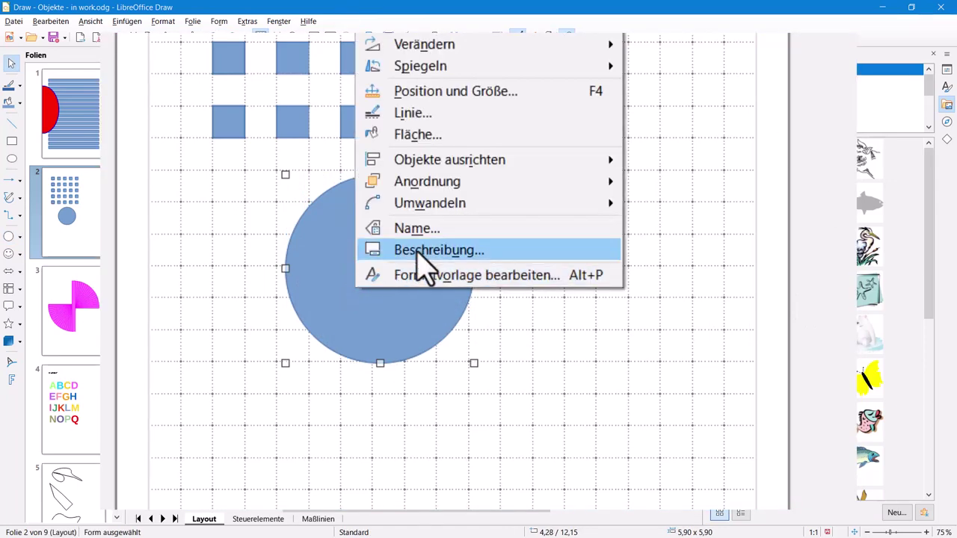
{"action": "mouse_move", "coordinate": [494, 202]}
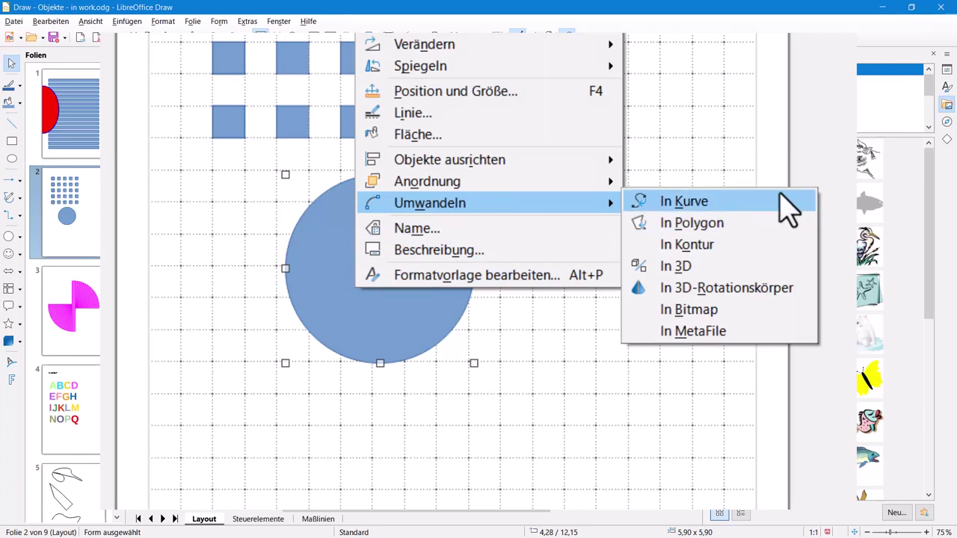
{"action": "left_click", "coordinate": [789, 212]}
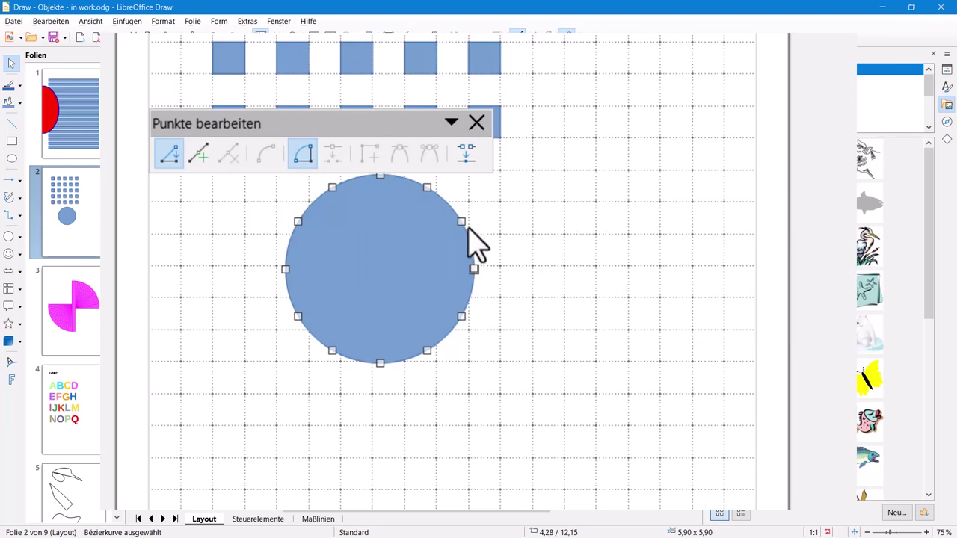
Step: Reshape the circle's curve by pulling its upper-right point far outward, two right-side points inward, and the lower-right and two upper-left points outward
{"action": "left_click_drag", "start_coordinate": [462, 221], "coordinate": [538, 222]}
{"action": "left_click_drag", "start_coordinate": [473, 270], "coordinate": [439, 258]}
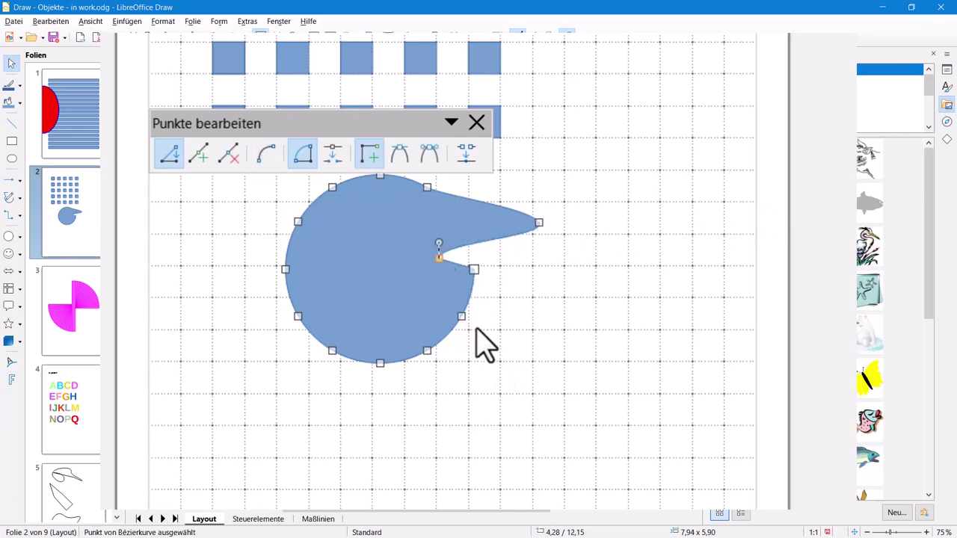
{"action": "left_click_drag", "start_coordinate": [462, 317], "coordinate": [450, 314]}
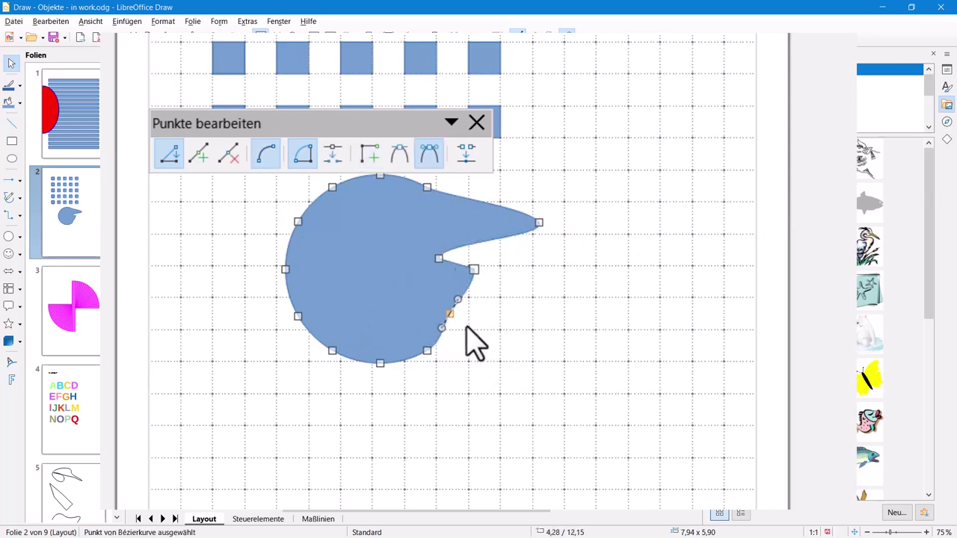
{"action": "left_click", "coordinate": [427, 351]}
{"action": "left_click_drag", "start_coordinate": [428, 351], "coordinate": [444, 362]}
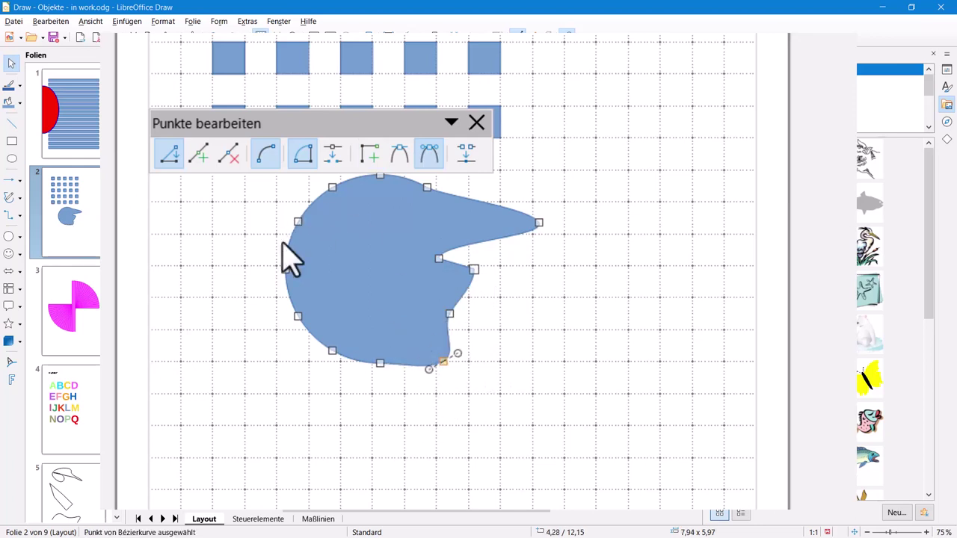
{"action": "left_click_drag", "start_coordinate": [297, 221], "coordinate": [279, 203]}
{"action": "left_click_drag", "start_coordinate": [333, 188], "coordinate": [318, 177]}
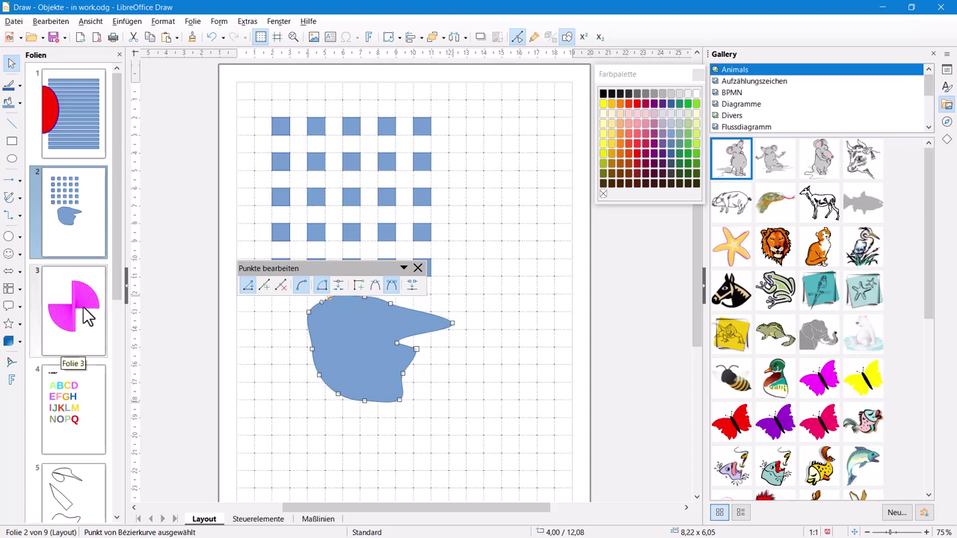
Step: On page 8, create a text box about 15 × 5 cm above the coloured symbols, right of the weightlifter
{"action": "scroll", "coordinate": [83, 307], "scroll_direction": "down", "scroll_amount": 5}
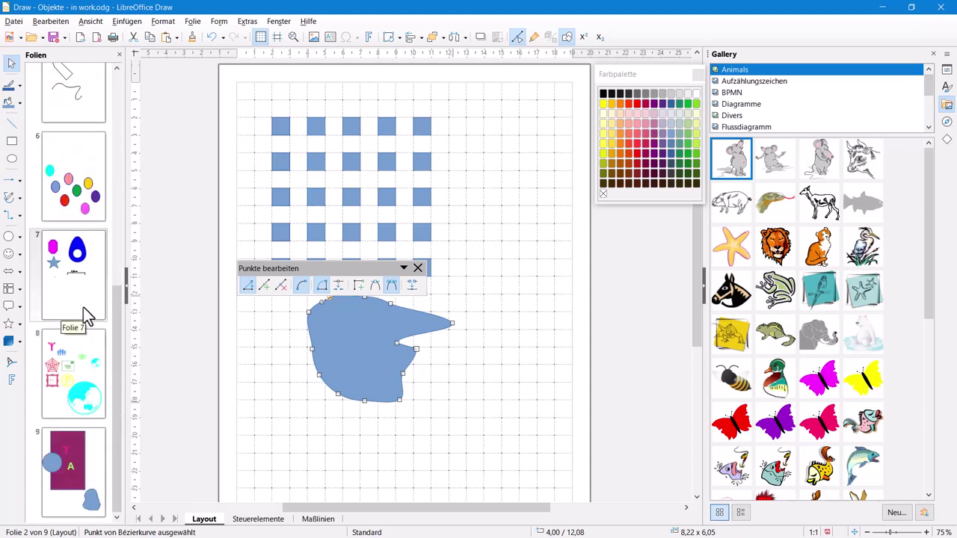
{"action": "left_click", "coordinate": [80, 372]}
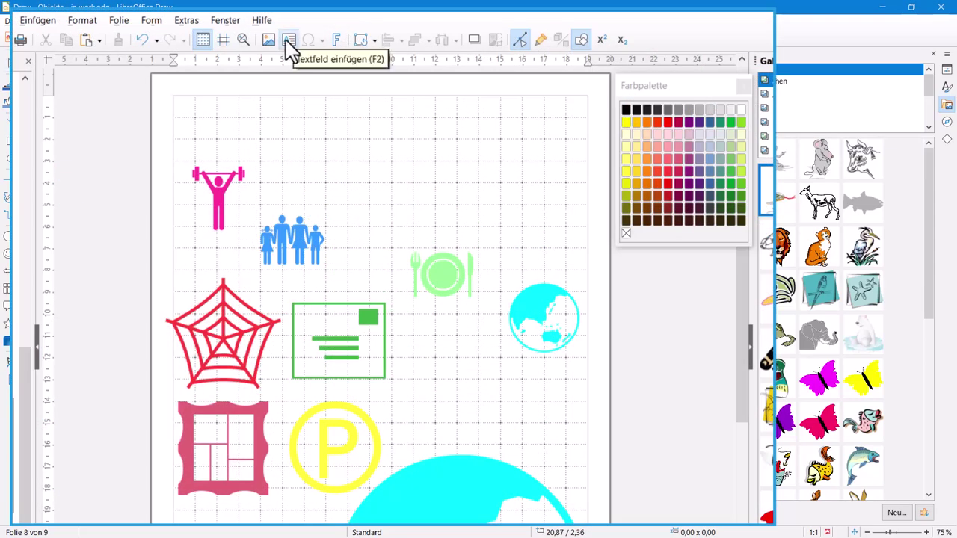
{"action": "left_click", "coordinate": [288, 41]}
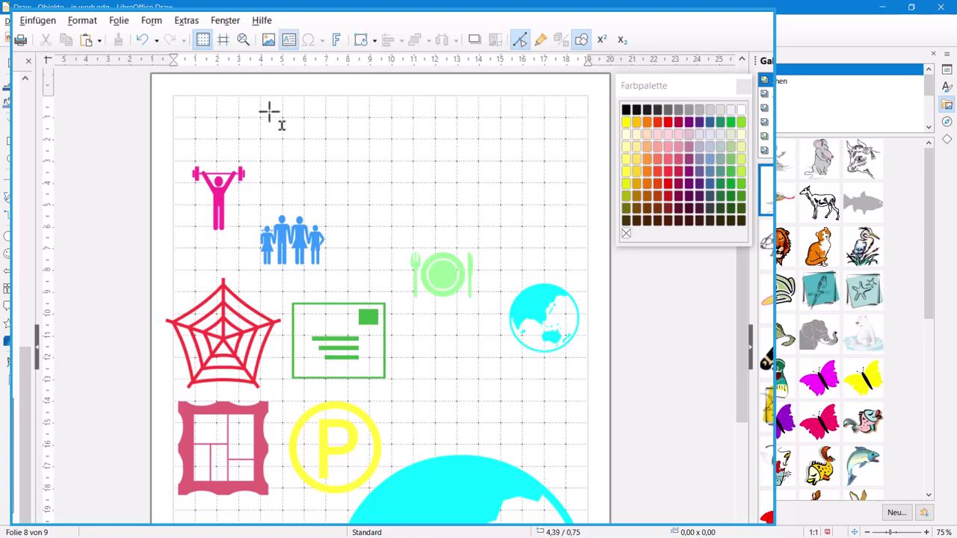
{"action": "left_click_drag", "start_coordinate": [261, 97], "coordinate": [585, 203]}
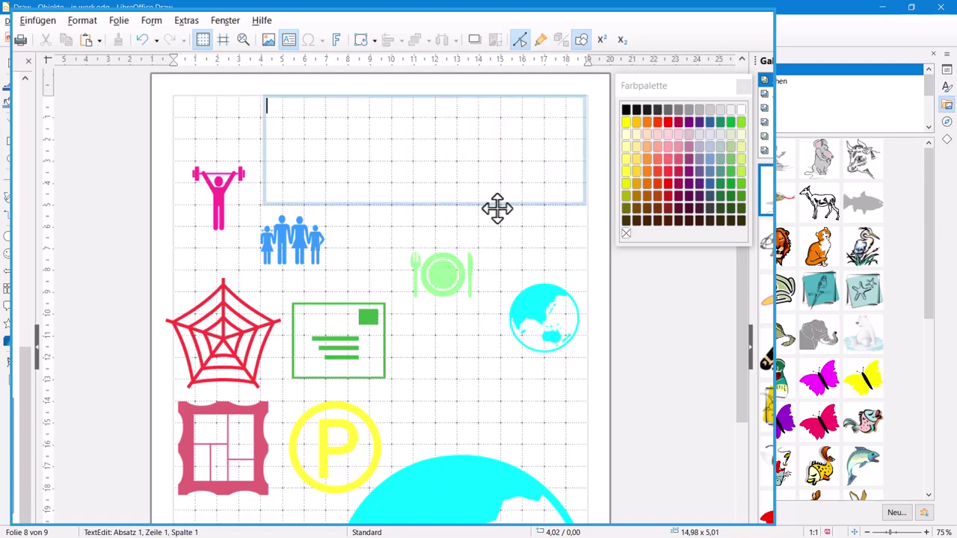
Step: Insert the Webdings fire engine, house, palm island, eye and motorcycle symbols into the text box as special characters
{"action": "left_click", "coordinate": [32, 21]}
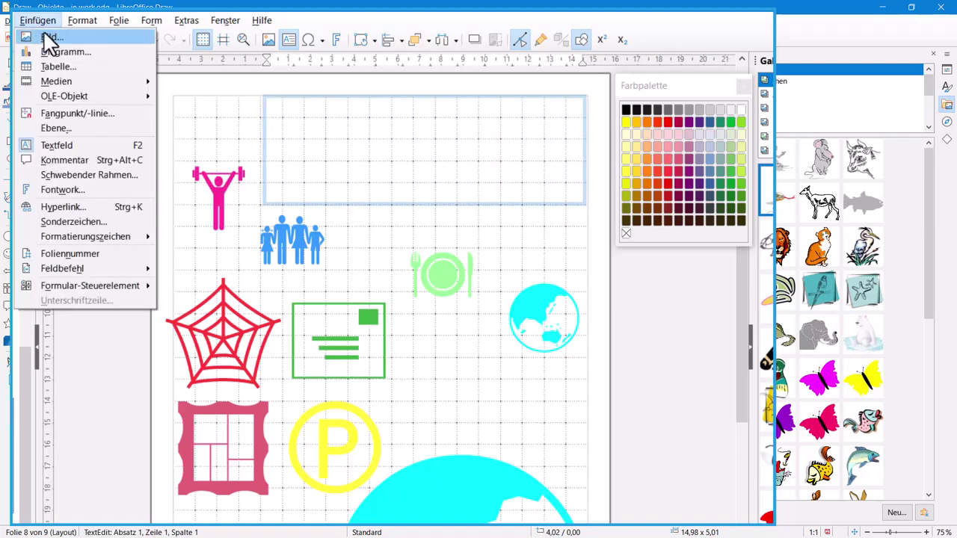
{"action": "left_click", "coordinate": [80, 222]}
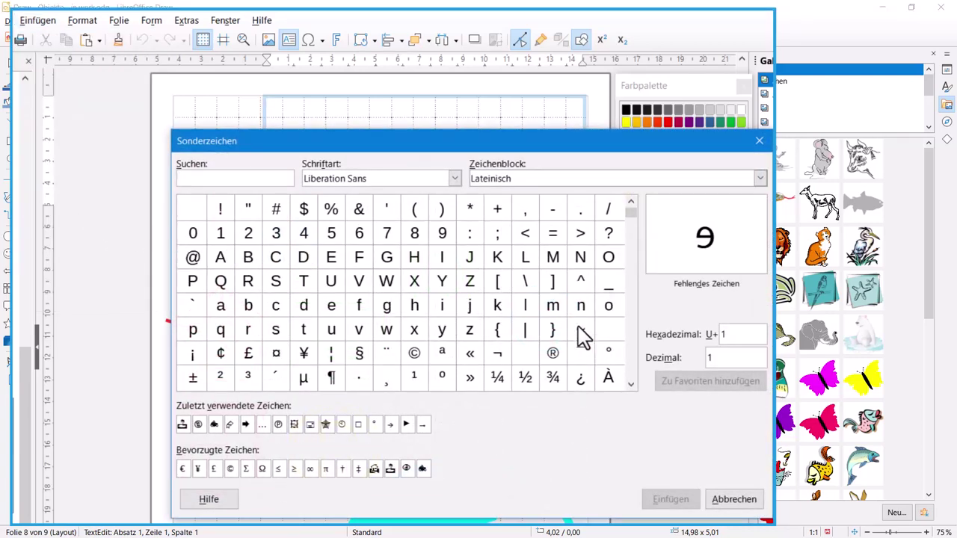
{"action": "left_click", "coordinate": [454, 179]}
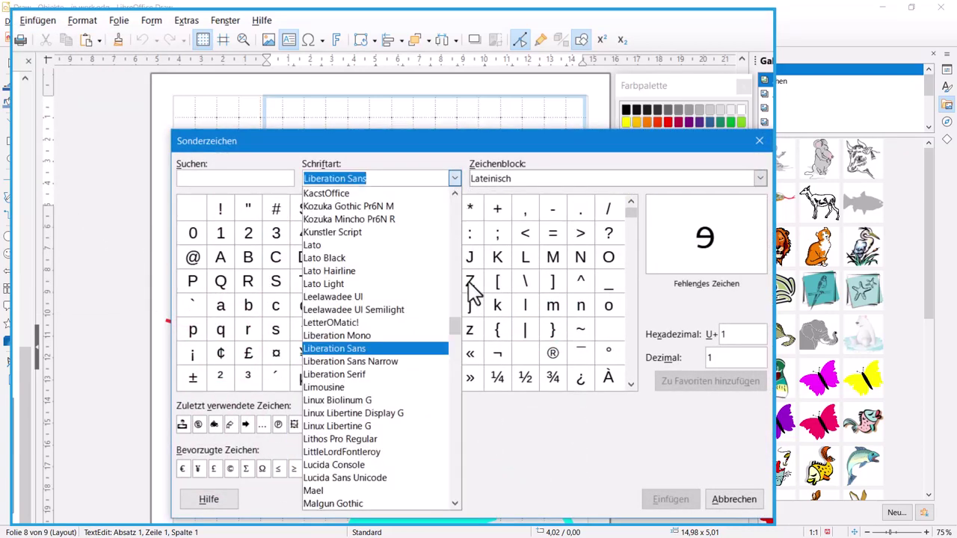
{"action": "left_click", "coordinate": [457, 472]}
{"action": "left_click_drag", "start_coordinate": [459, 471], "coordinate": [461, 491]}
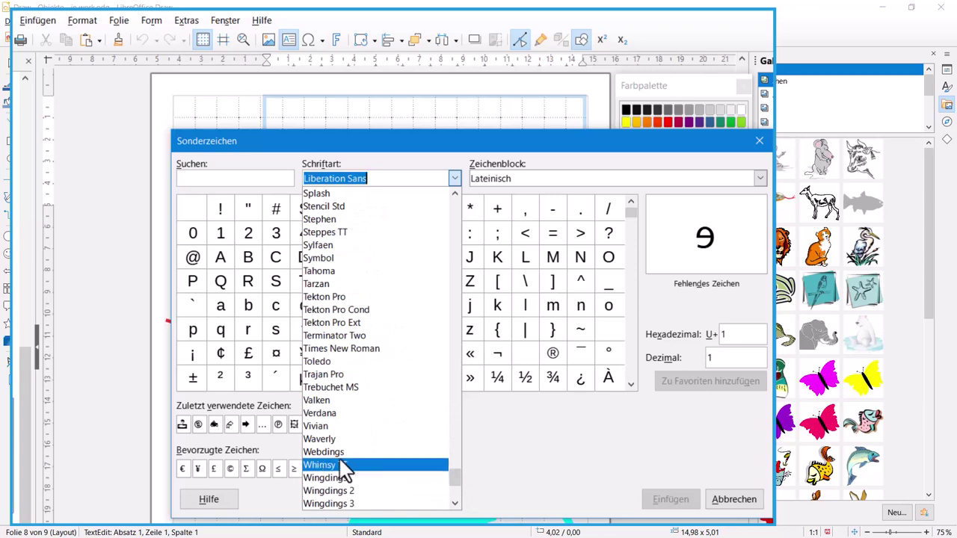
{"action": "key", "text": "Escape"}
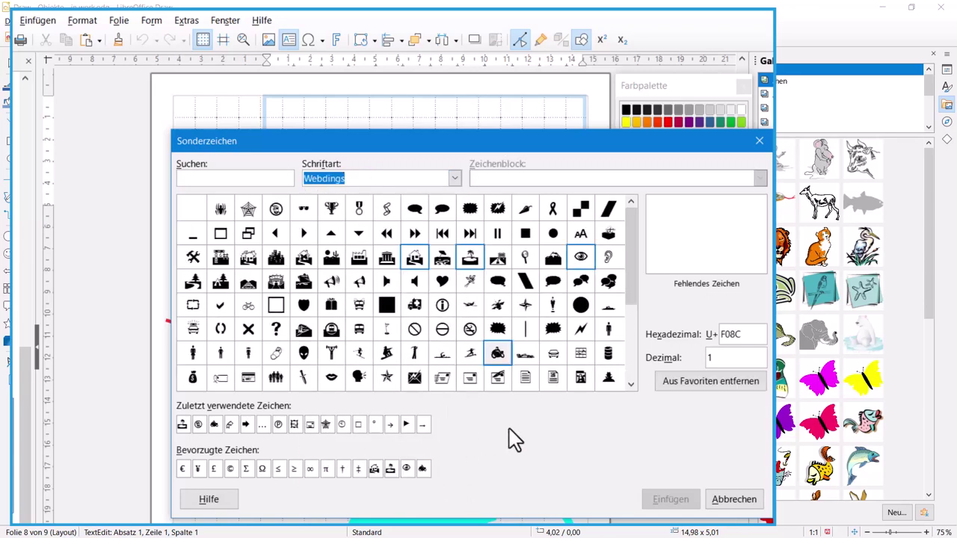
{"action": "left_click", "coordinate": [358, 306]}
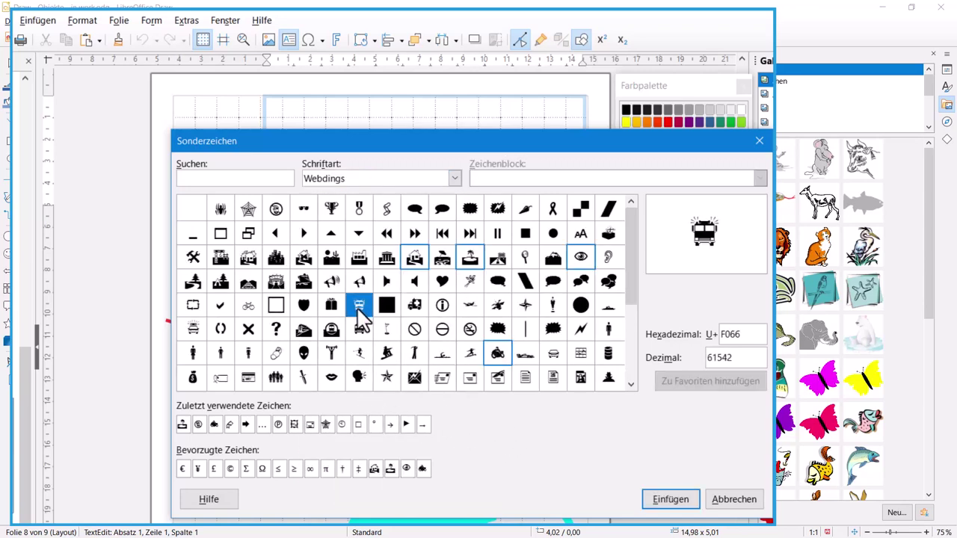
{"action": "left_click", "coordinate": [658, 499]}
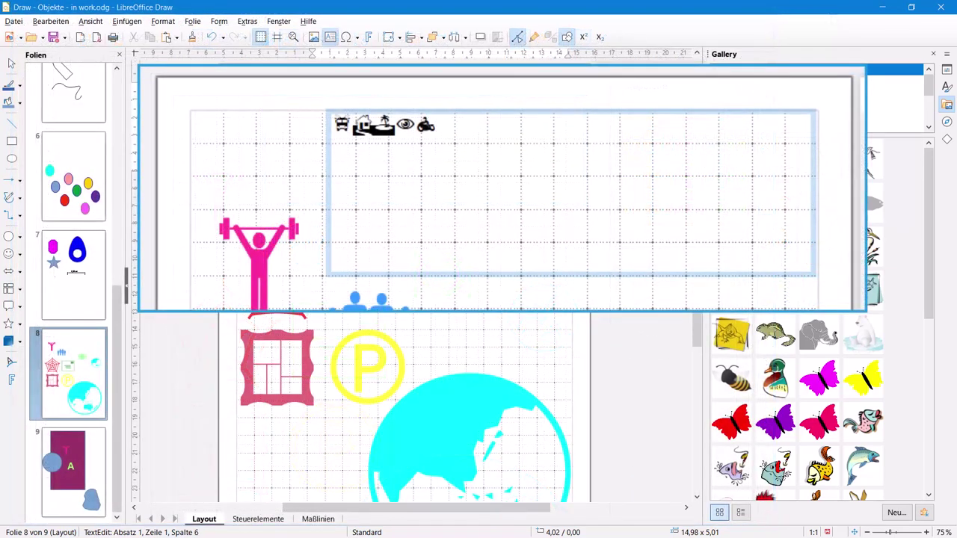
{"action": "key", "text": "Escape"}
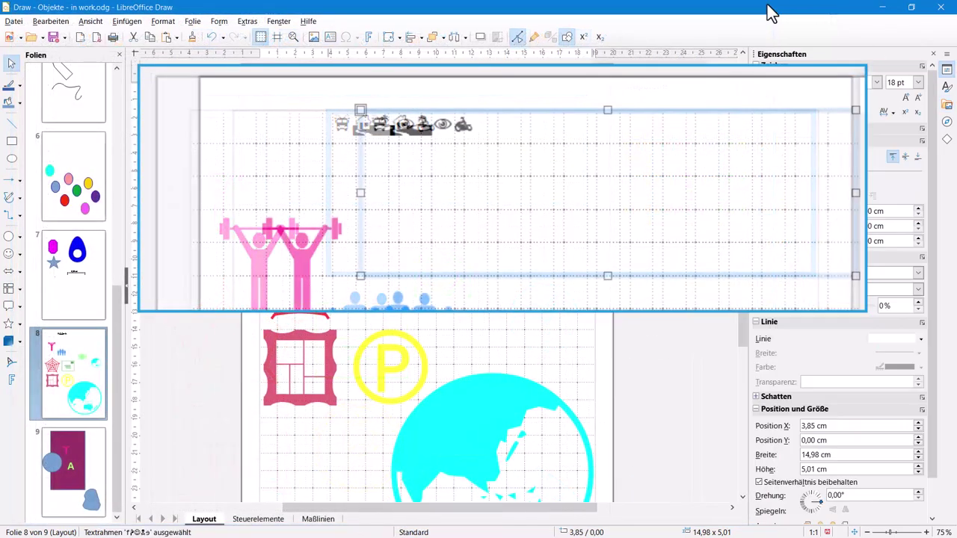
Step: Set the font size of all five symbols in the text box to 150 pt
{"action": "double_click", "coordinate": [490, 125]}
{"action": "left_click_drag", "start_coordinate": [490, 125], "coordinate": [404, 127]}
{"action": "left_click", "coordinate": [363, 124]}
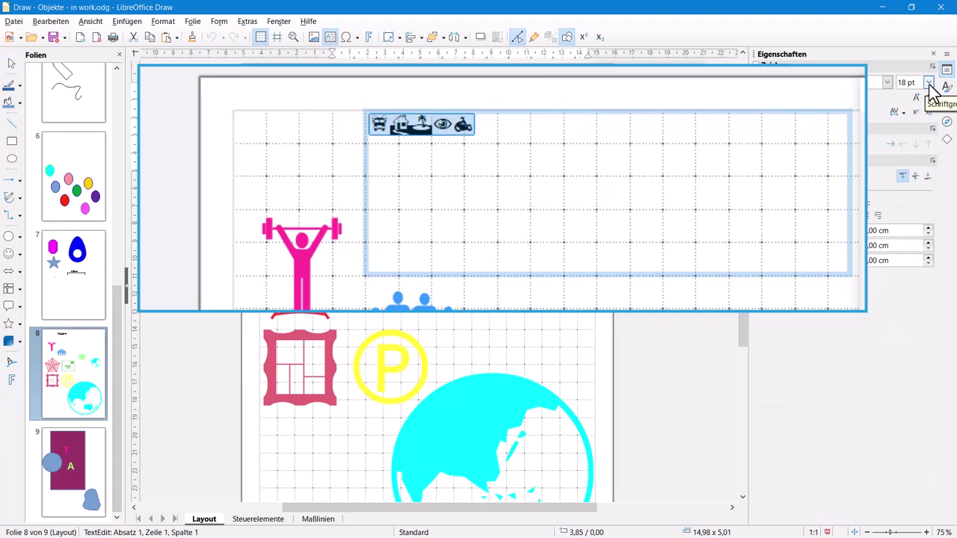
{"action": "left_click_drag", "start_coordinate": [919, 83], "coordinate": [892, 82]}
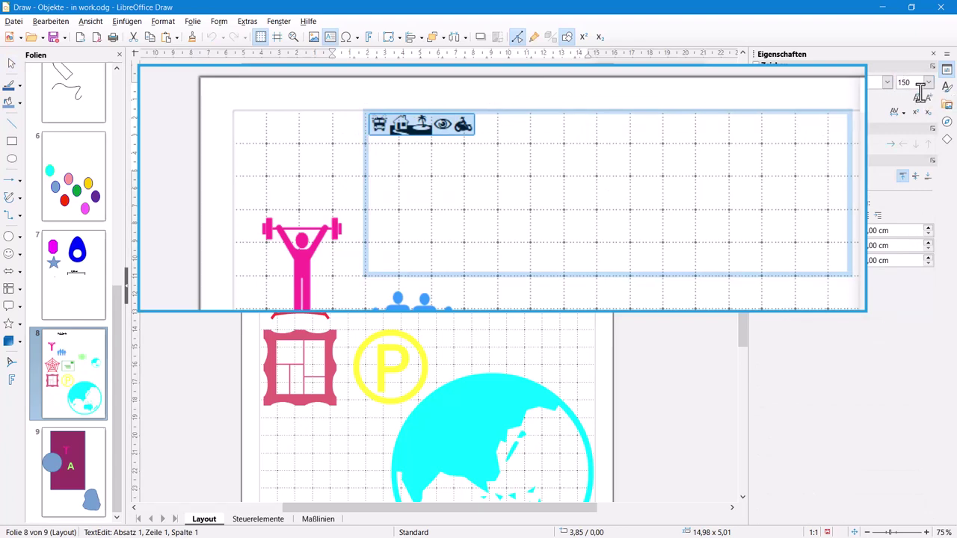
{"action": "type", "text": "150"}
{"action": "key", "text": "Return"}
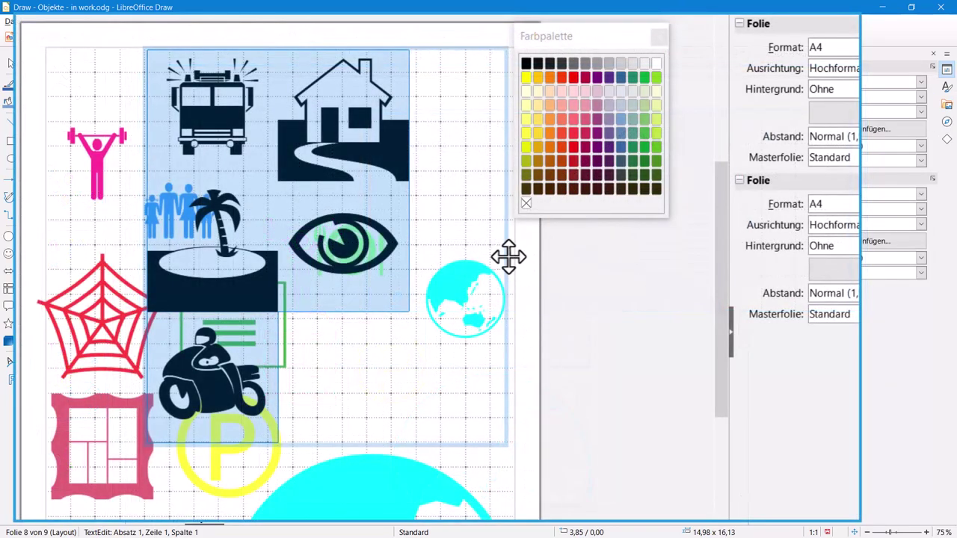
Step: Convert the text box with the enlarged symbols into curves and ungroup the resulting object
{"action": "right_click", "coordinate": [508, 256]}
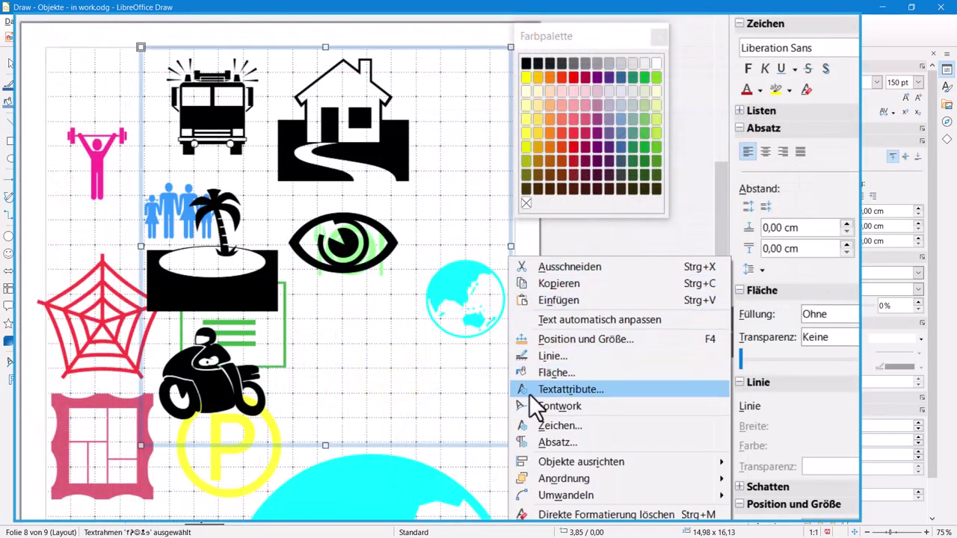
{"action": "mouse_move", "coordinate": [549, 497]}
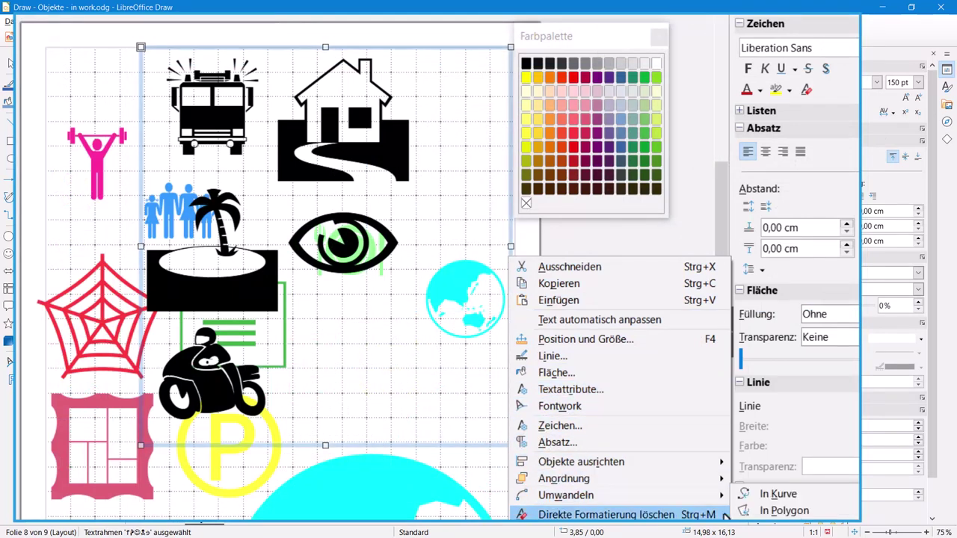
{"action": "left_click", "coordinate": [759, 494]}
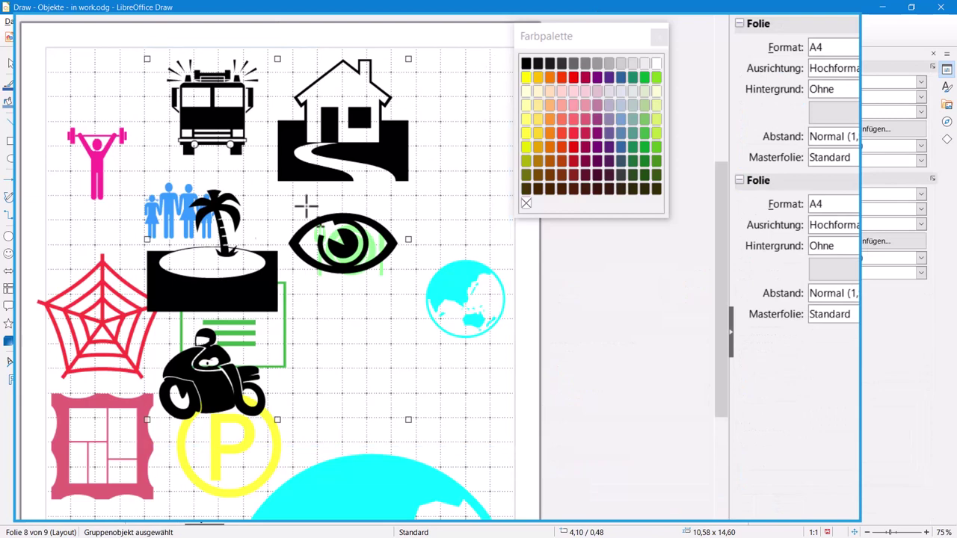
{"action": "right_click", "coordinate": [211, 115]}
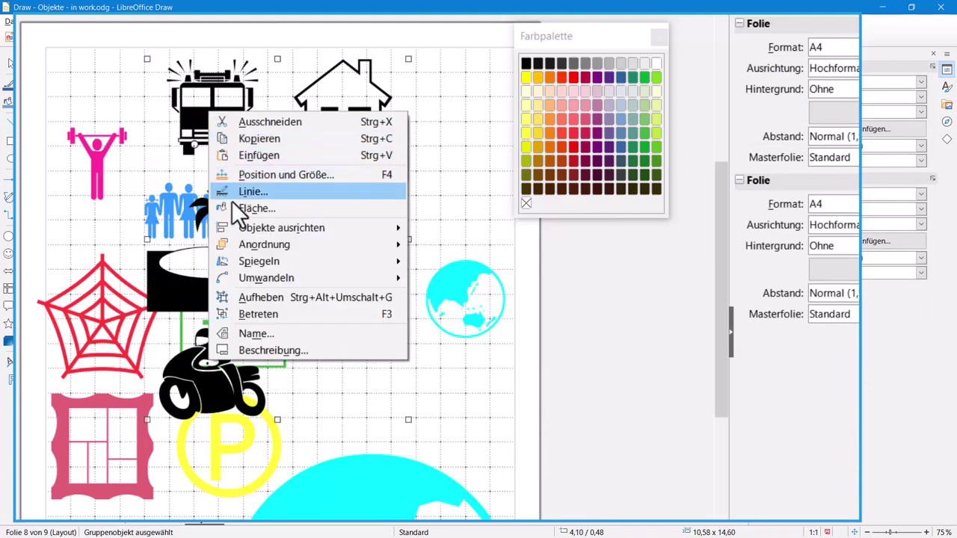
{"action": "left_click", "coordinate": [260, 297]}
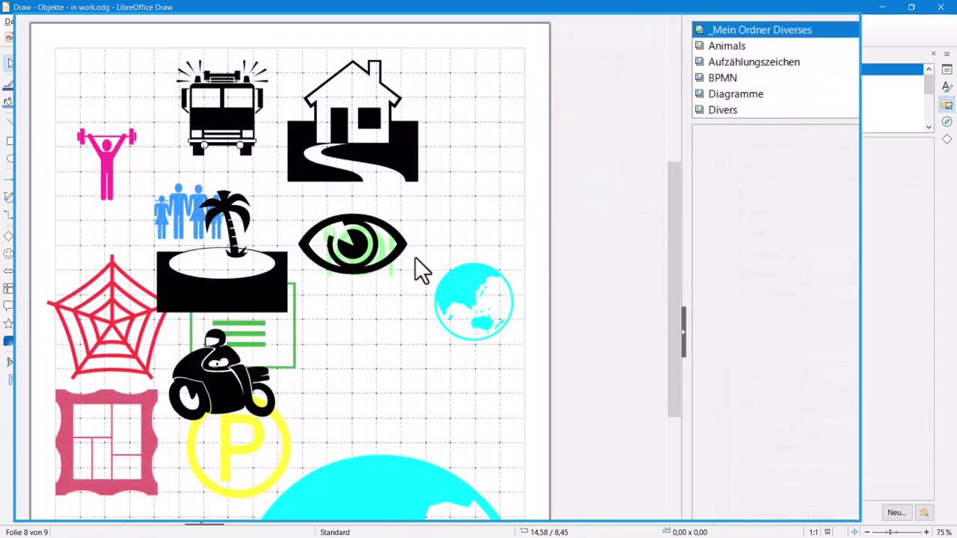
Step: Convert the fire engine symbol into a polygon
{"action": "right_click", "coordinate": [221, 131]}
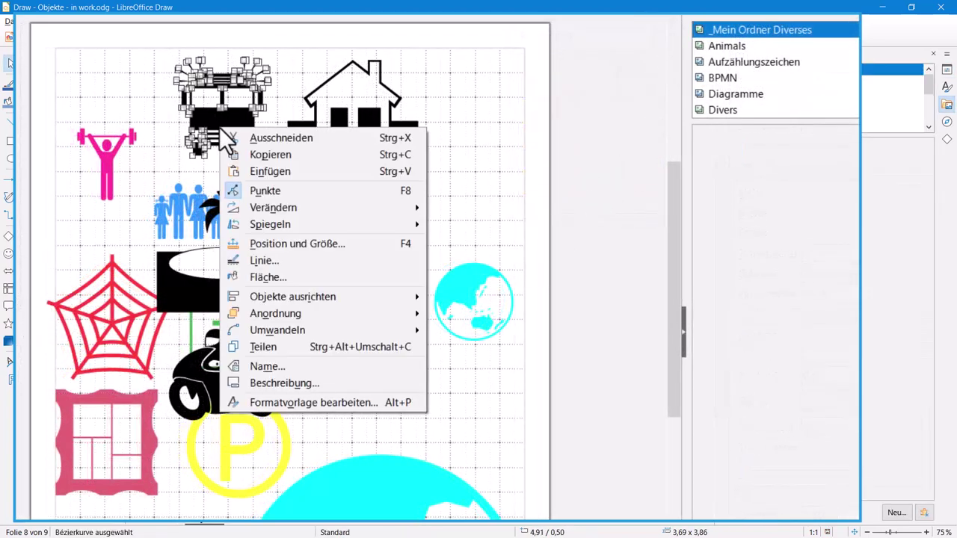
{"action": "mouse_move", "coordinate": [270, 328]}
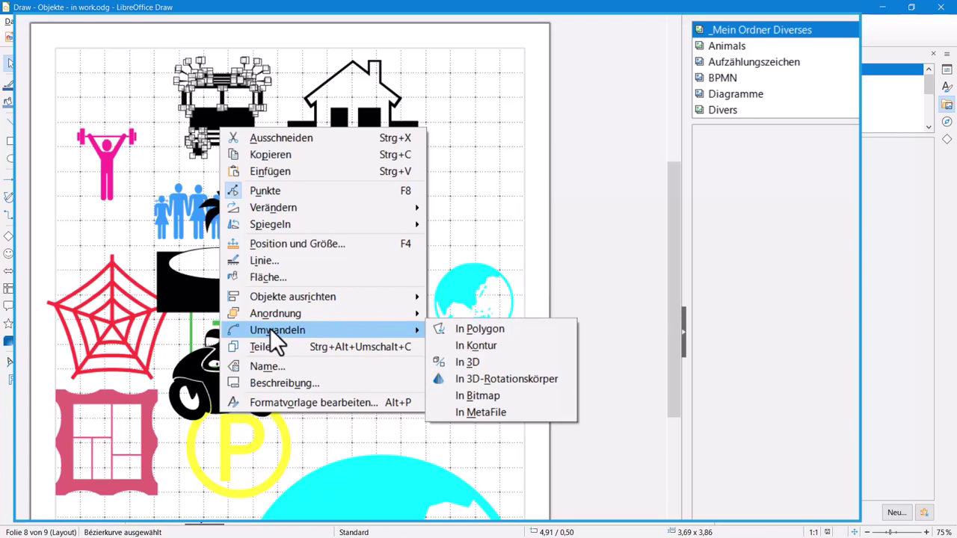
{"action": "left_click", "coordinate": [568, 340]}
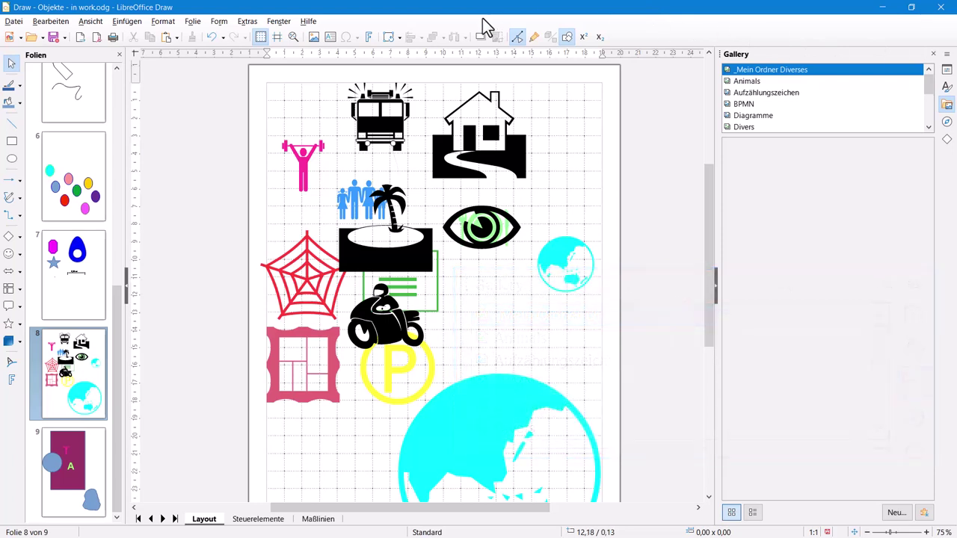
Step: Add the fire engine and house polygons from the page to the _Mein Ordner Diverses gallery folder
{"action": "left_click", "coordinate": [396, 150]}
{"action": "left_click_drag", "start_coordinate": [396, 150], "coordinate": [755, 193]}
{"action": "left_click", "coordinate": [518, 166]}
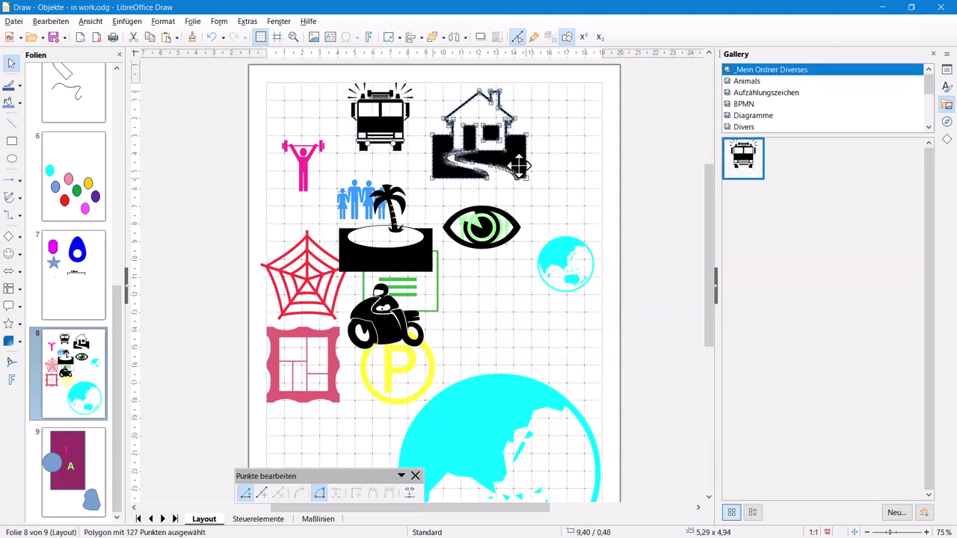
{"action": "left_click", "coordinate": [523, 167]}
{"action": "left_click", "coordinate": [519, 161]}
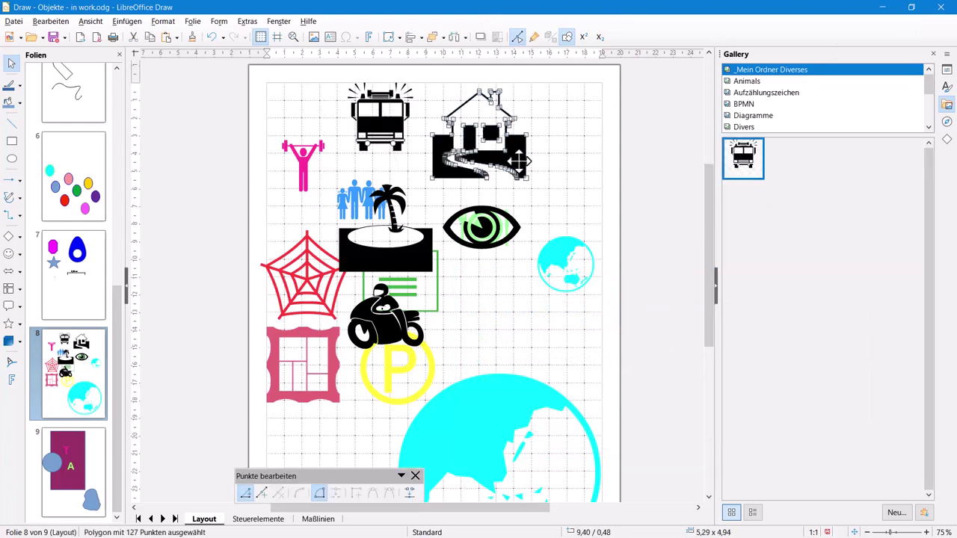
{"action": "left_click_drag", "start_coordinate": [519, 161], "coordinate": [790, 184]}
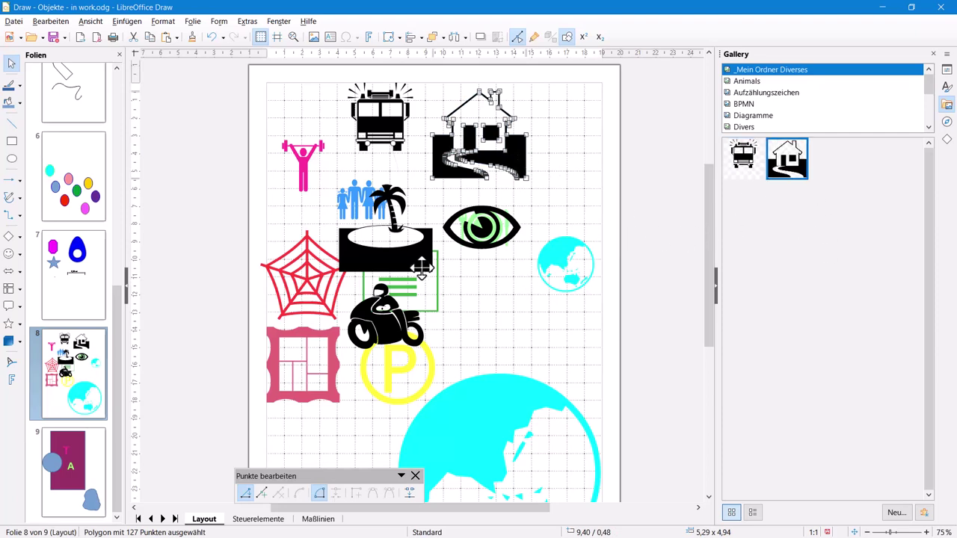
Step: Add the palm island and motorcycle polygons from the page to the _Mein Ordner Diverses gallery folder
{"action": "left_click_drag", "start_coordinate": [421, 268], "coordinate": [420, 258]}
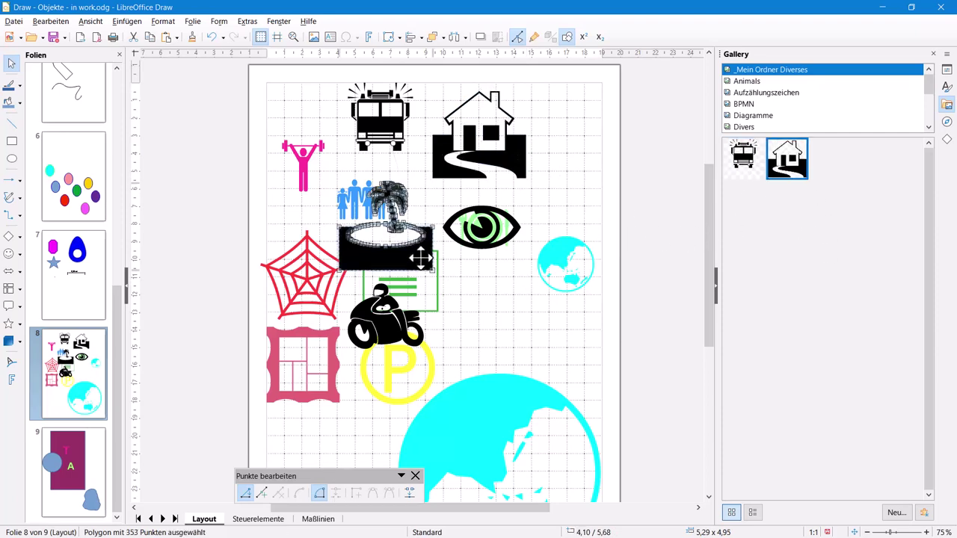
{"action": "left_click", "coordinate": [468, 293]}
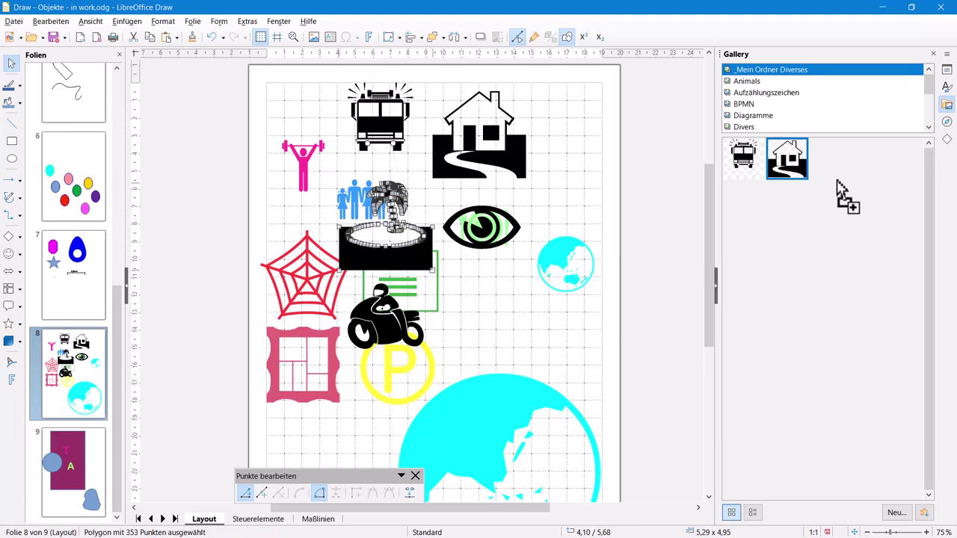
{"action": "left_click_drag", "start_coordinate": [841, 191], "coordinate": [837, 183]}
{"action": "left_click", "coordinate": [458, 344]}
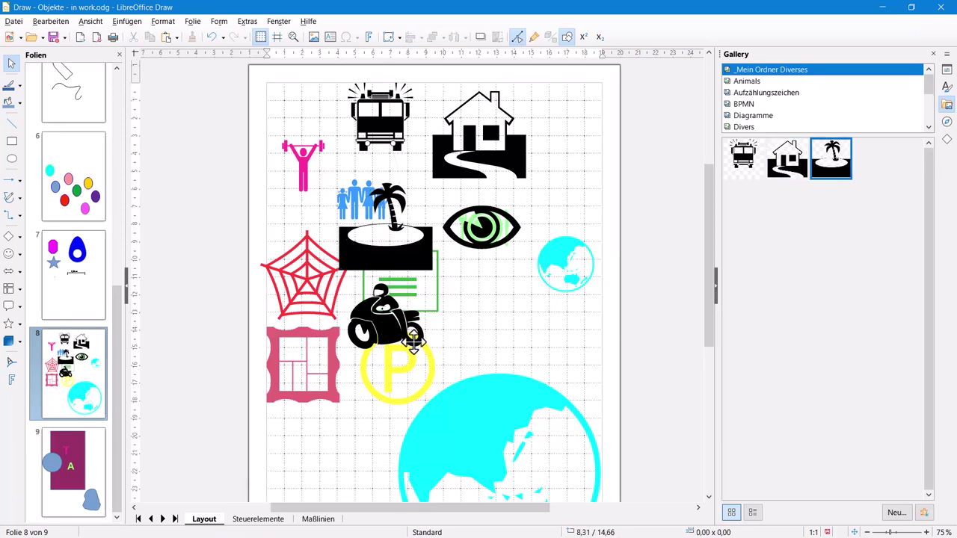
{"action": "left_click", "coordinate": [413, 343]}
{"action": "left_click", "coordinate": [448, 351]}
{"action": "left_click", "coordinate": [412, 343]}
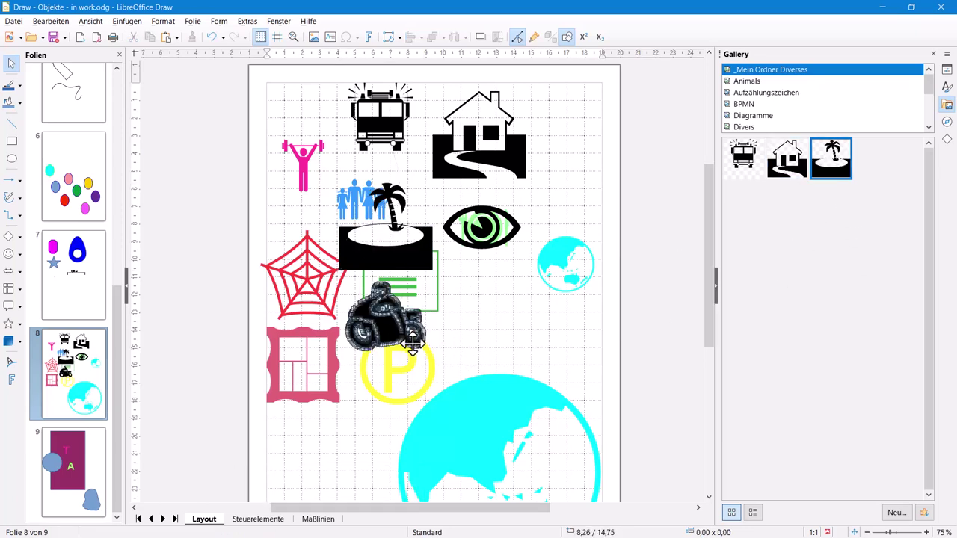
{"action": "left_click_drag", "start_coordinate": [846, 233], "coordinate": [863, 249]}
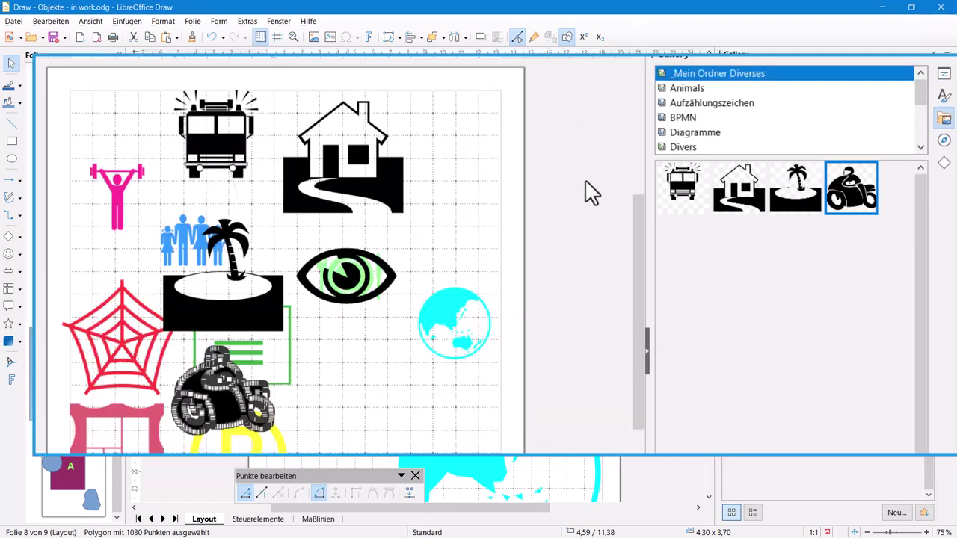
Step: Delete the motorcycle, palm island, eye, house and fire engine polygons from the page
{"action": "key", "text": "Delete"}
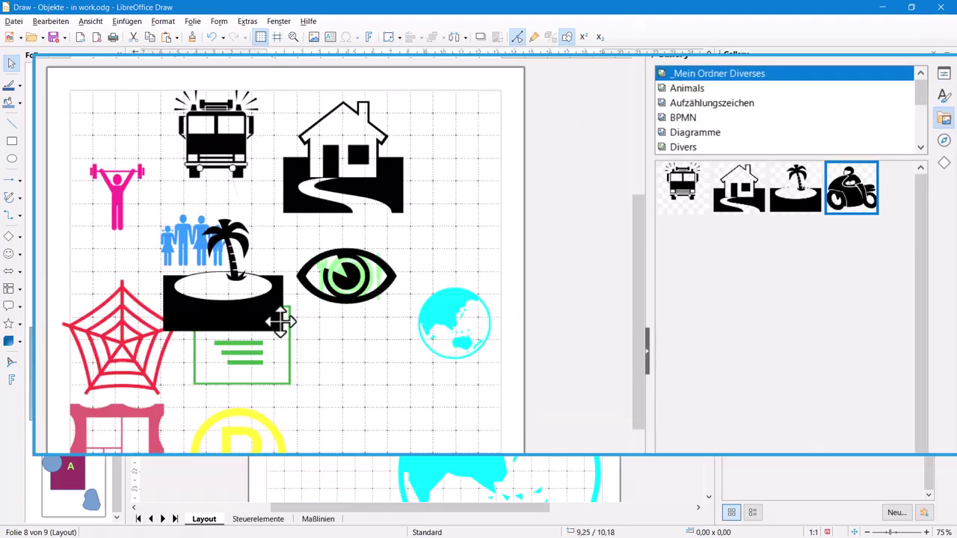
{"action": "left_click", "coordinate": [277, 321]}
{"action": "key", "text": "Delete"}
{"action": "left_click", "coordinate": [346, 298]}
{"action": "key", "text": "Delete"}
{"action": "left_click", "coordinate": [385, 205]}
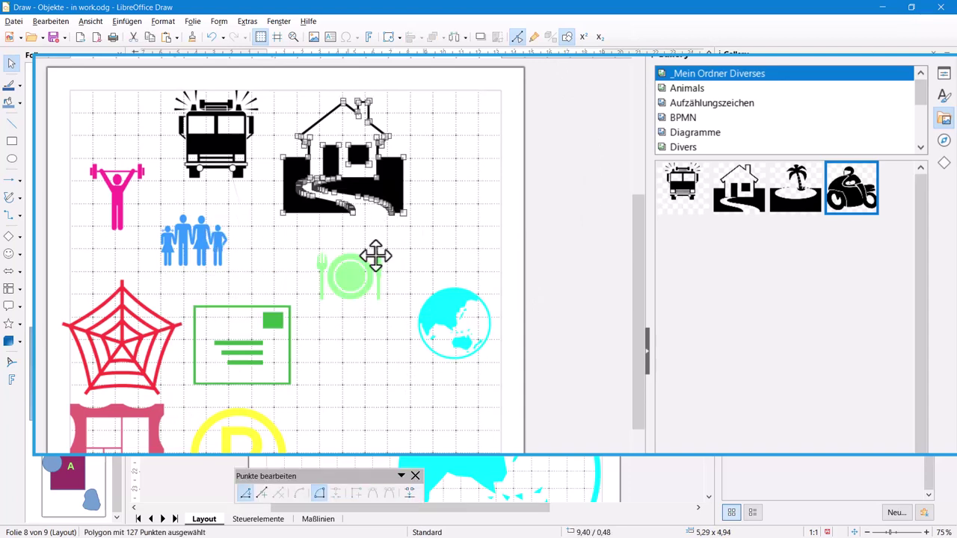
{"action": "key", "text": "Delete"}
{"action": "left_click", "coordinate": [240, 170]}
{"action": "key", "text": "Delete"}
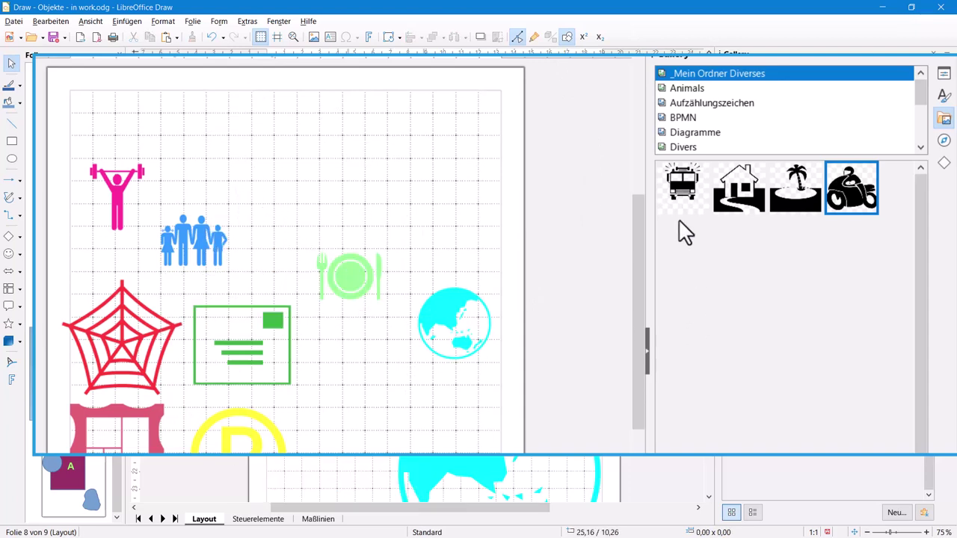
Step: Insert the fire engine and house from the gallery with the Einfügen command and move them side by side to the page's upper edge
{"action": "right_click", "coordinate": [681, 198]}
{"action": "left_click", "coordinate": [688, 211]}
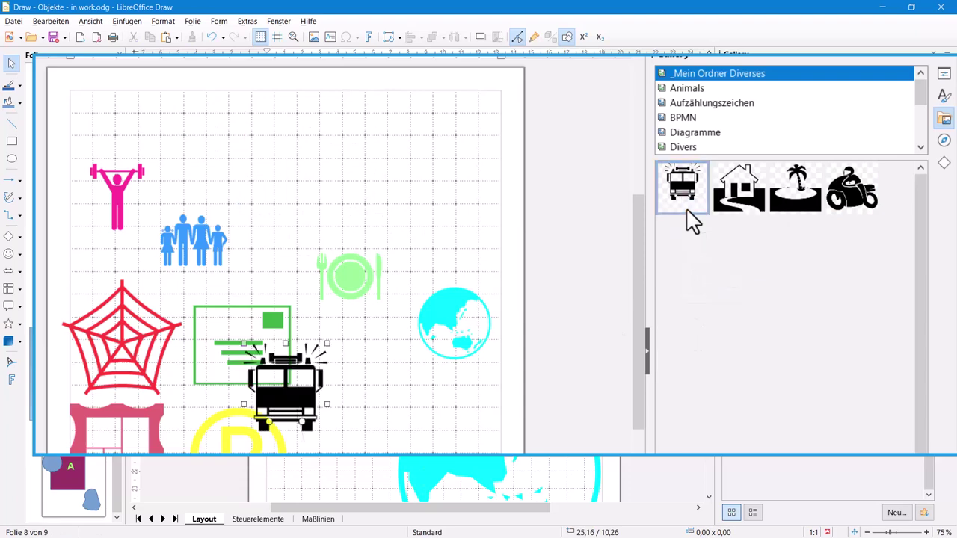
{"action": "left_click_drag", "start_coordinate": [281, 377], "coordinate": [172, 118]}
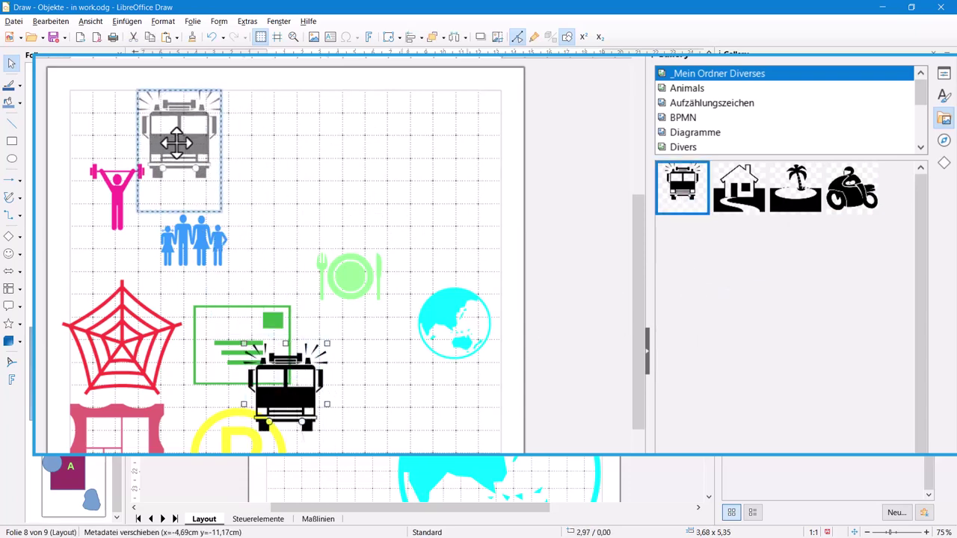
{"action": "right_click", "coordinate": [739, 189]}
{"action": "left_click", "coordinate": [778, 193]}
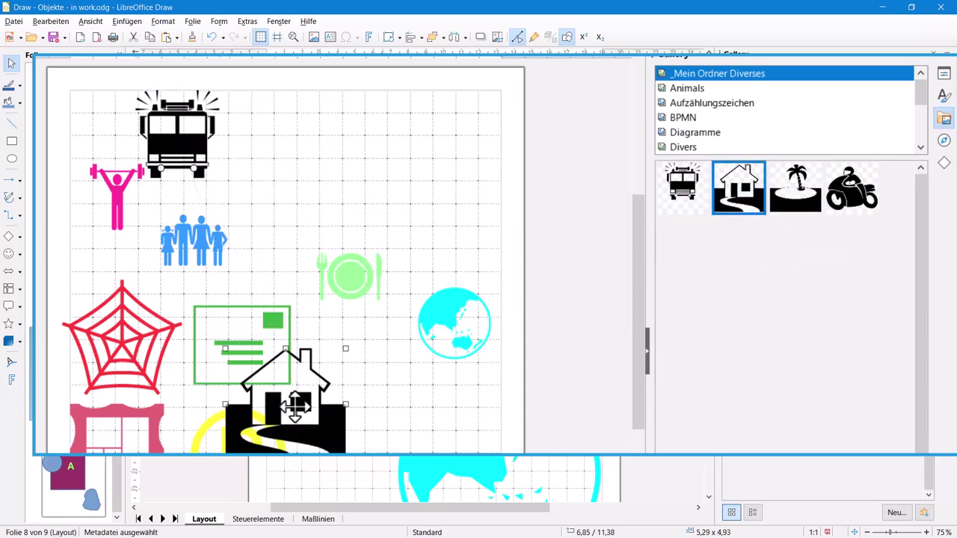
{"action": "left_click_drag", "start_coordinate": [295, 408], "coordinate": [299, 132]}
Step: Insert the palm island and motorcycle from the gallery with Einfügen, moving the island beside the house and the motorcycle below it
{"action": "right_click", "coordinate": [797, 206]}
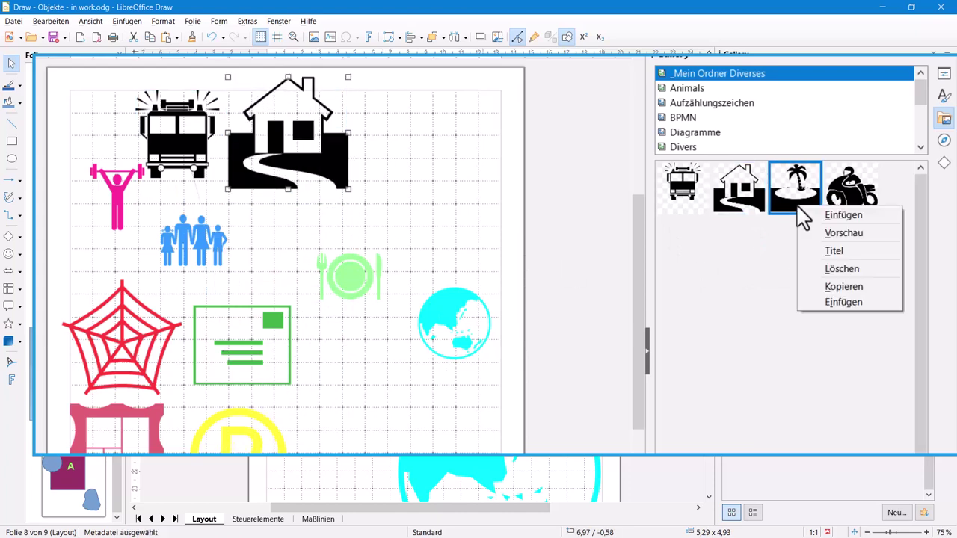
{"action": "left_click", "coordinate": [844, 214]}
{"action": "left_click_drag", "start_coordinate": [294, 423], "coordinate": [442, 171]}
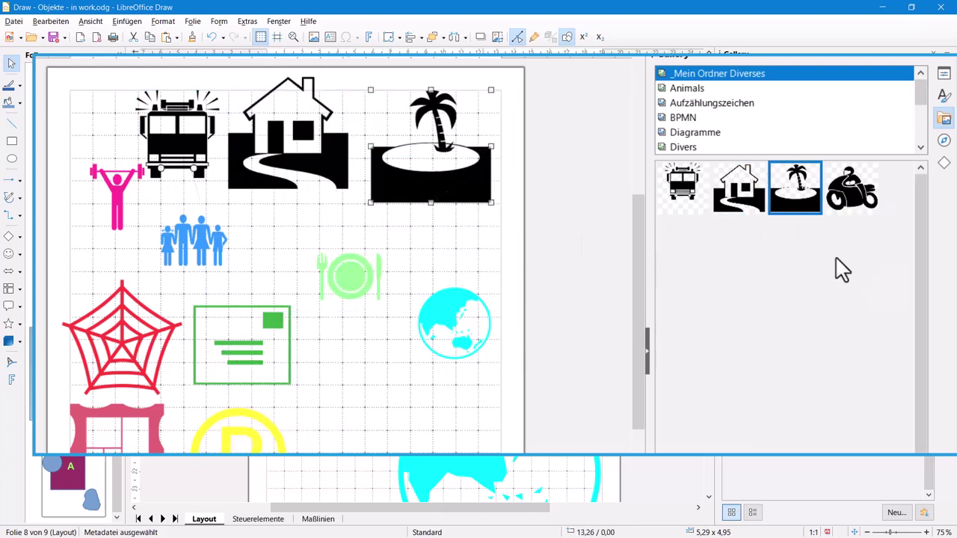
{"action": "right_click", "coordinate": [850, 189]}
{"action": "left_click", "coordinate": [816, 201]}
{"action": "left_click_drag", "start_coordinate": [283, 410], "coordinate": [273, 240]}
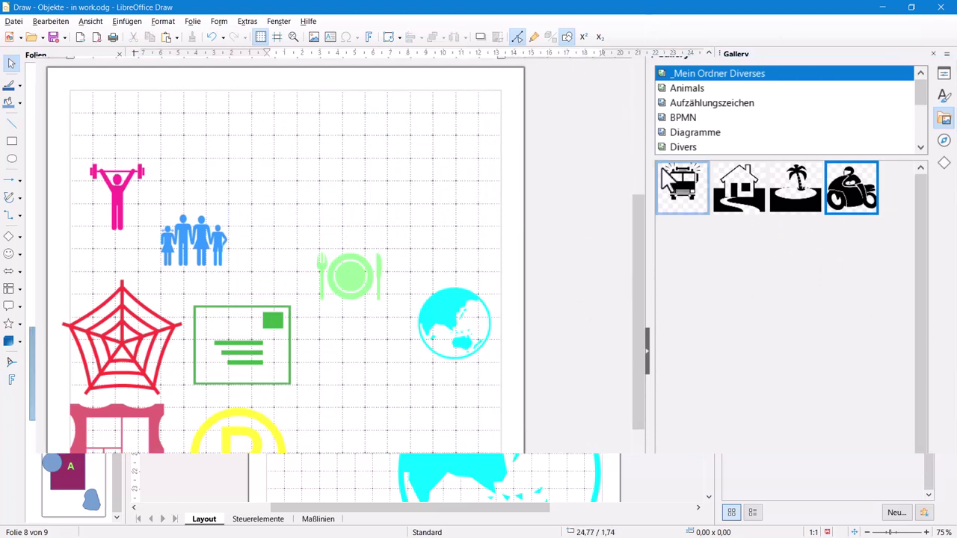
Step: Place the fire engine and house from the gallery directly onto the page's upper left area as editable polygons
{"action": "left_click", "coordinate": [679, 188]}
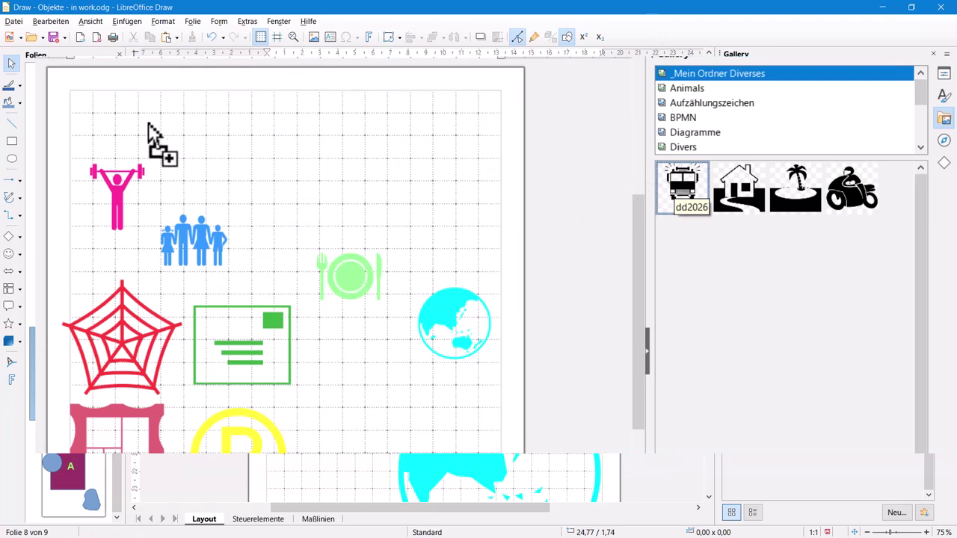
{"action": "left_click_drag", "start_coordinate": [148, 123], "coordinate": [149, 123]}
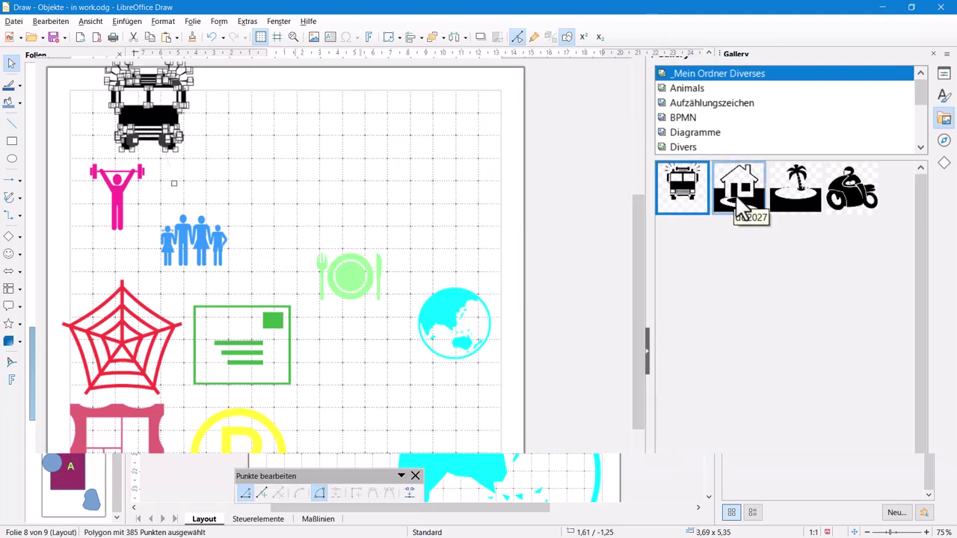
{"action": "left_click_drag", "start_coordinate": [740, 206], "coordinate": [262, 160]}
{"action": "left_click_drag", "start_coordinate": [203, 145], "coordinate": [205, 146]}
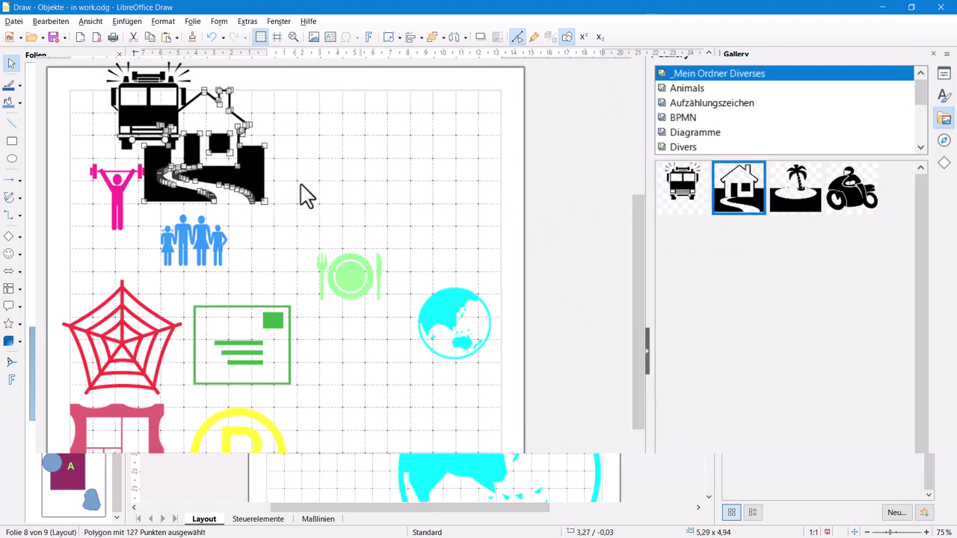
Step: Place the palm island and motorcycle from the gallery directly onto the page beside the house as editable polygons
{"action": "left_click_drag", "start_coordinate": [800, 220], "coordinate": [301, 176]}
{"action": "left_click_drag", "start_coordinate": [857, 218], "coordinate": [414, 175]}
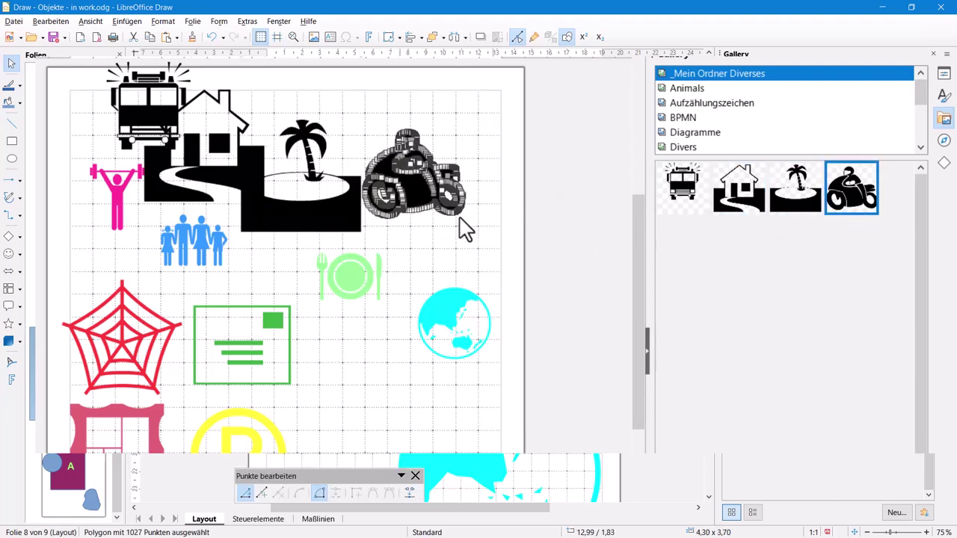
{"action": "left_click", "coordinate": [432, 271]}
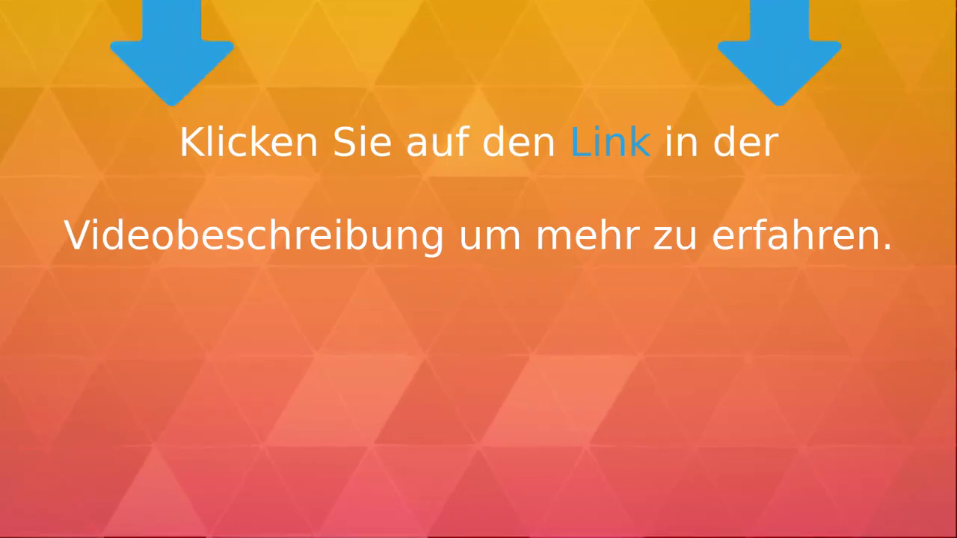